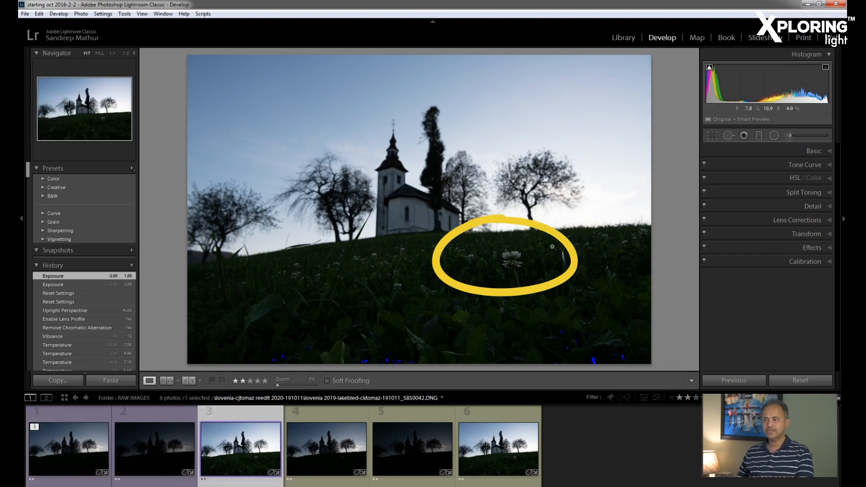
# Step: Inspect the clover flower up close in the third photo and compare that photo with the fourth and sixth ones
pyautogui.click(513, 252)
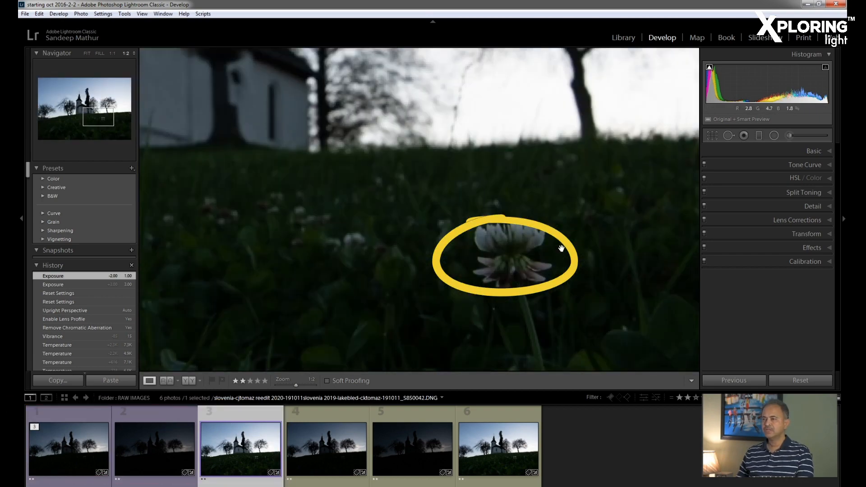
pyautogui.click(521, 258)
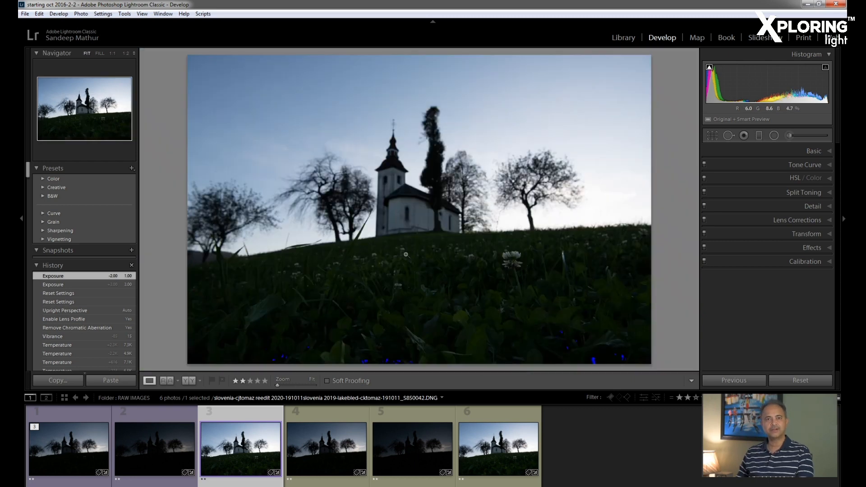
pyautogui.click(339, 444)
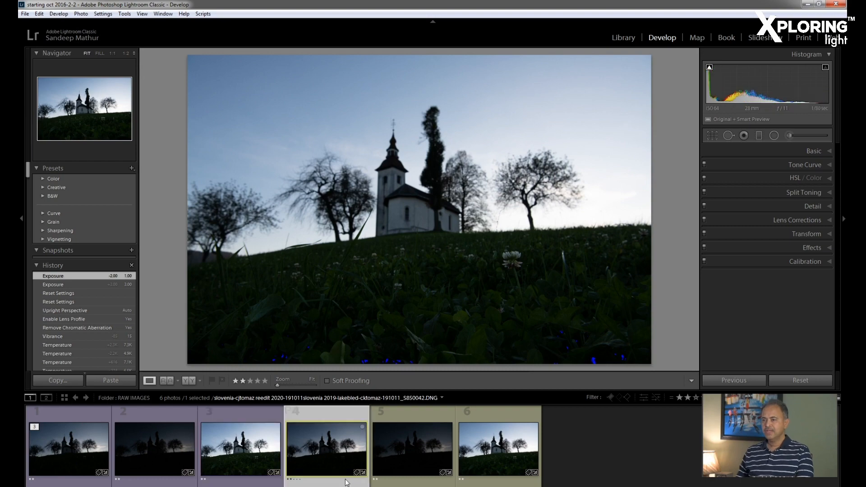
pyautogui.click(501, 483)
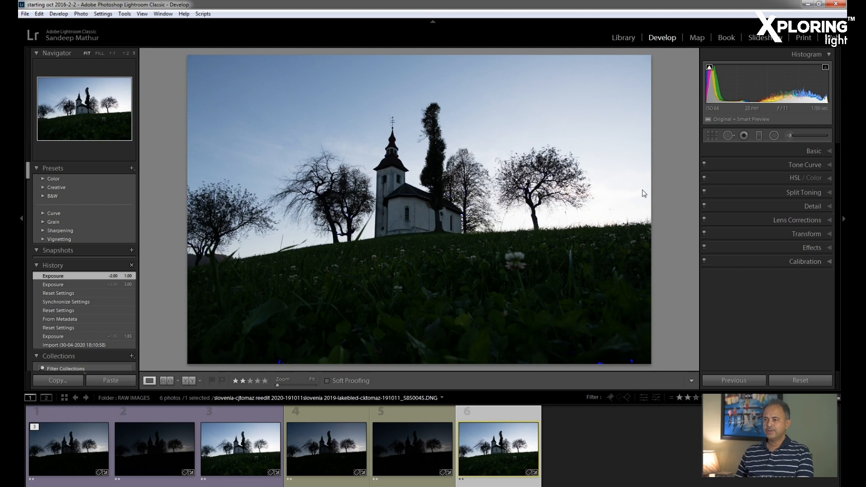
pyautogui.click(240, 447)
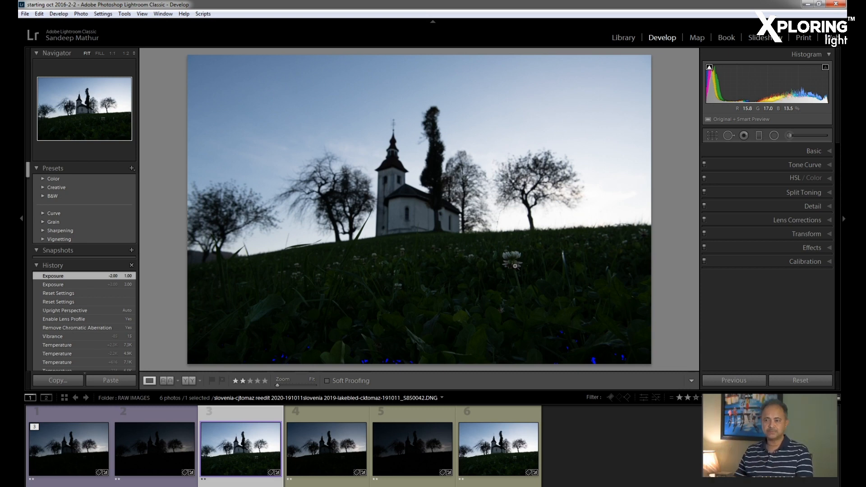
# Step: Merge the first three bracketed church exposures into a stacked HDR photo with Auto Align on and High deghosting
pyautogui.press('Left')
pyautogui.press('Left')
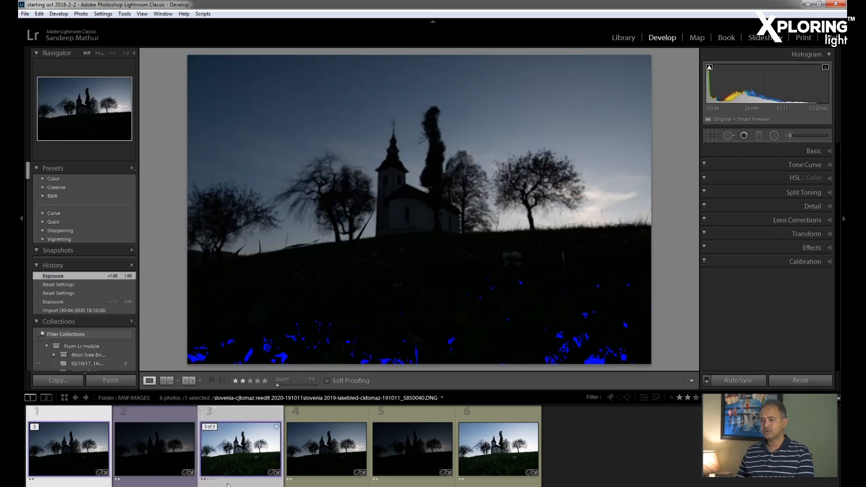
pyautogui.keyDown('ctrl'); pyautogui.click(162, 483); pyautogui.keyUp('ctrl')
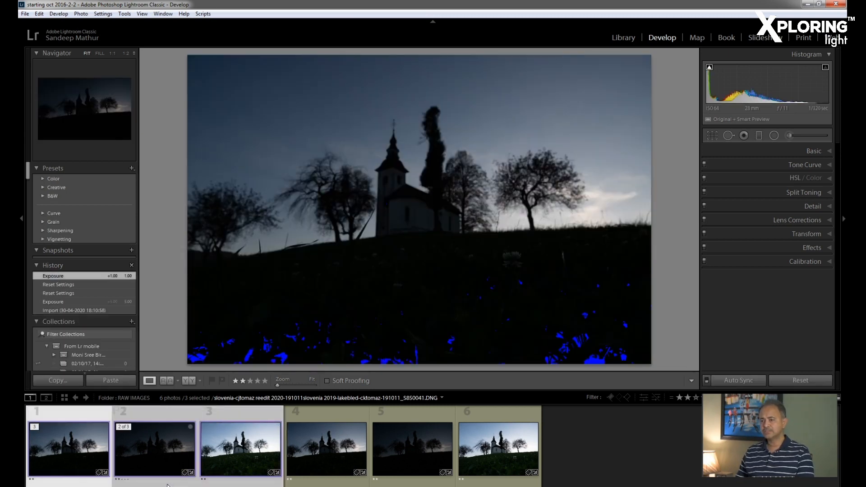
pyautogui.rightClick(69, 453)
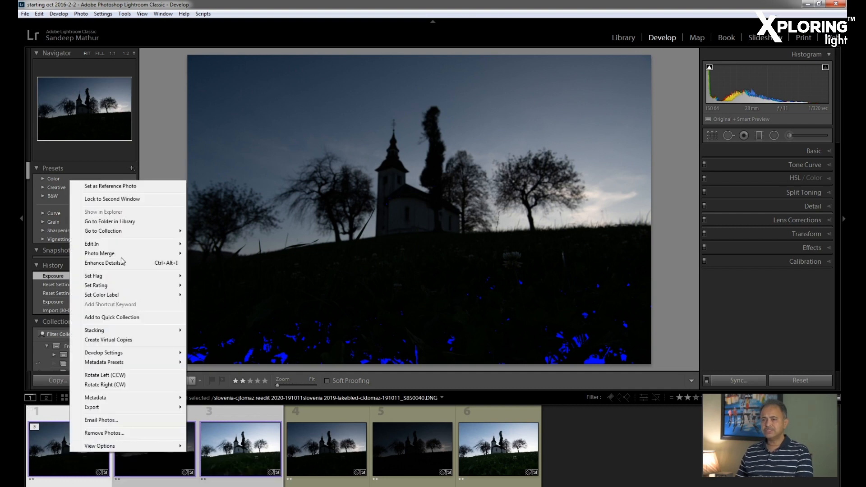
pyautogui.moveTo(130, 254)
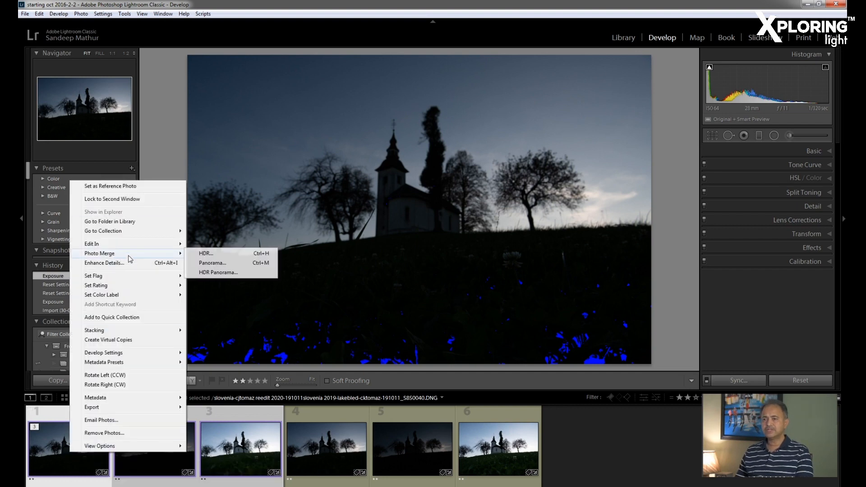
pyautogui.click(229, 255)
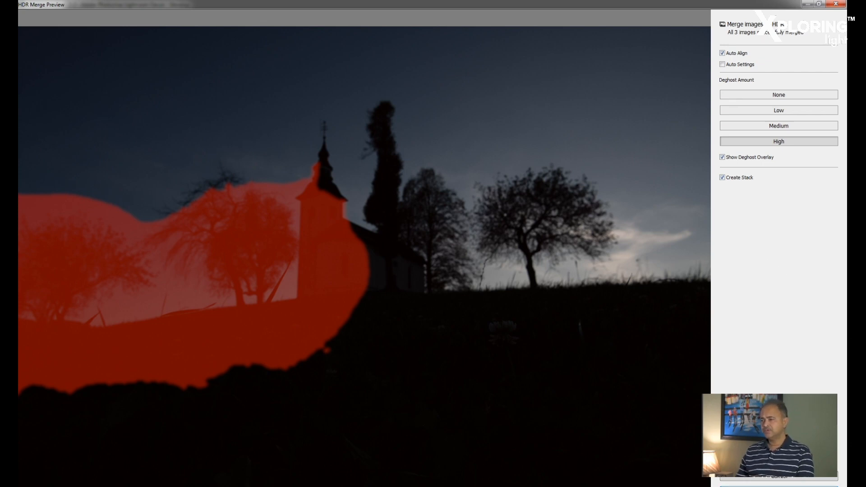
pyautogui.click(779, 486)
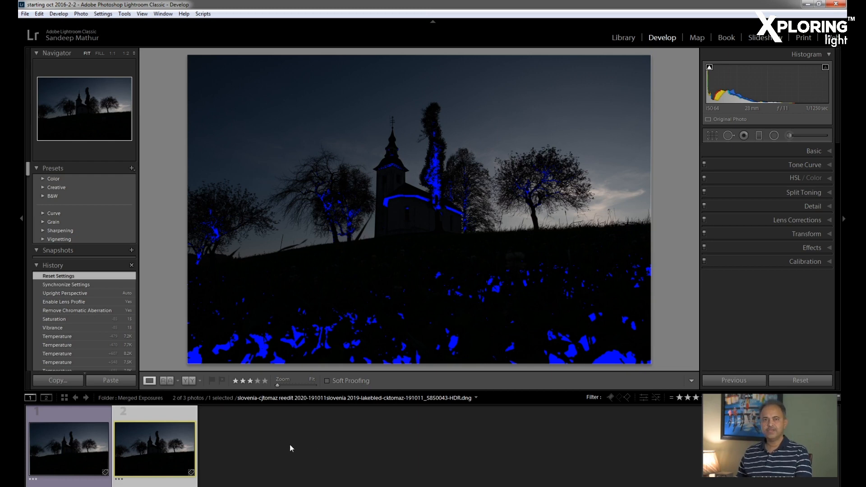
# Step: Compare the two merged HDR photos, ending on the first one
pyautogui.click(75, 469)
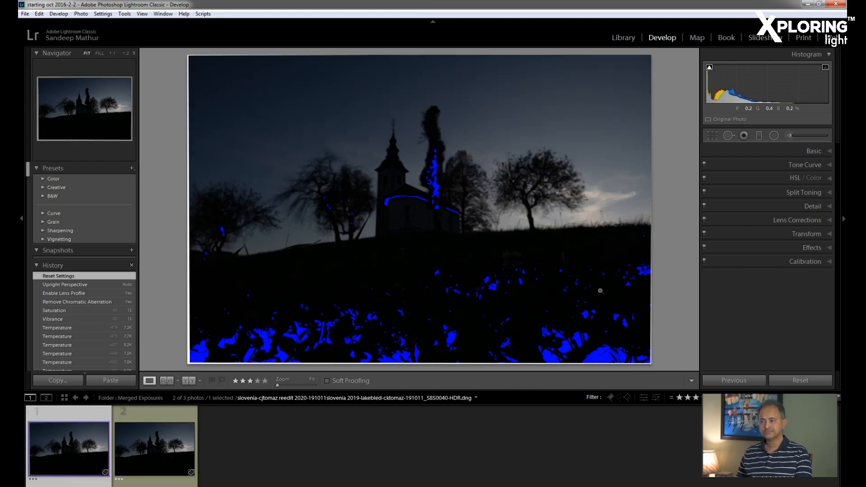
pyautogui.click(165, 483)
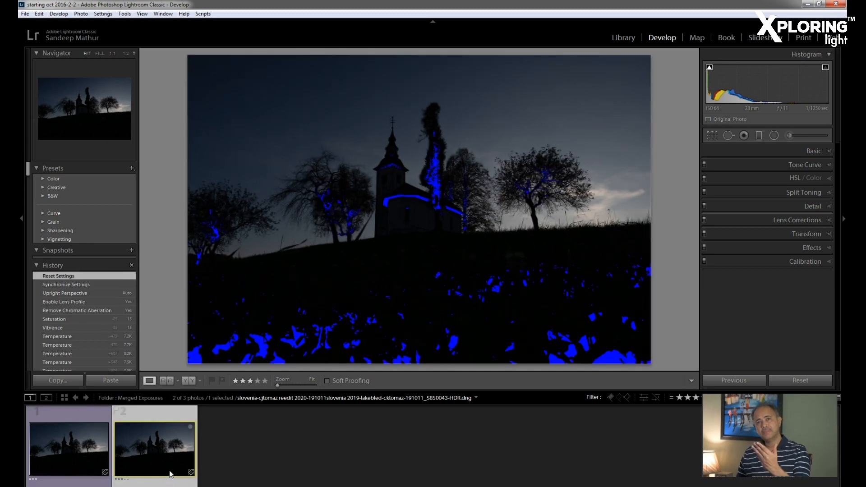
pyautogui.click(75, 485)
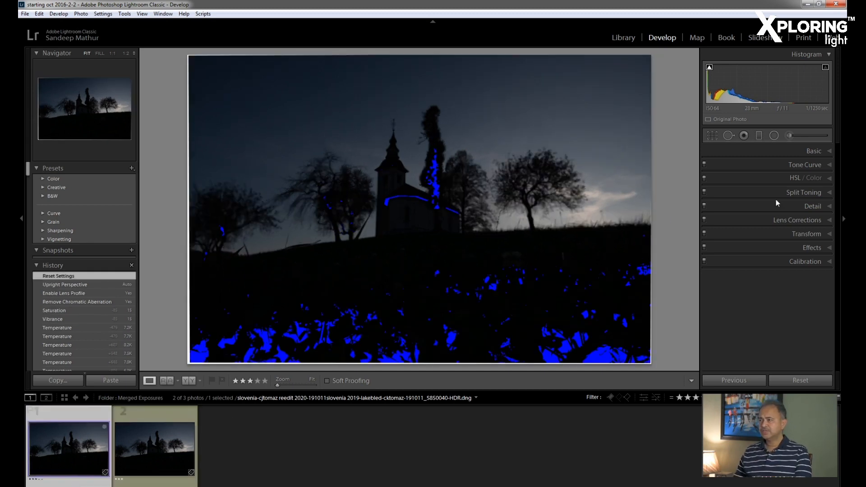
# Step: Set the first HDR photo's exposure to +3.15 and apply the Camera Flat profile
pyautogui.click(828, 155)
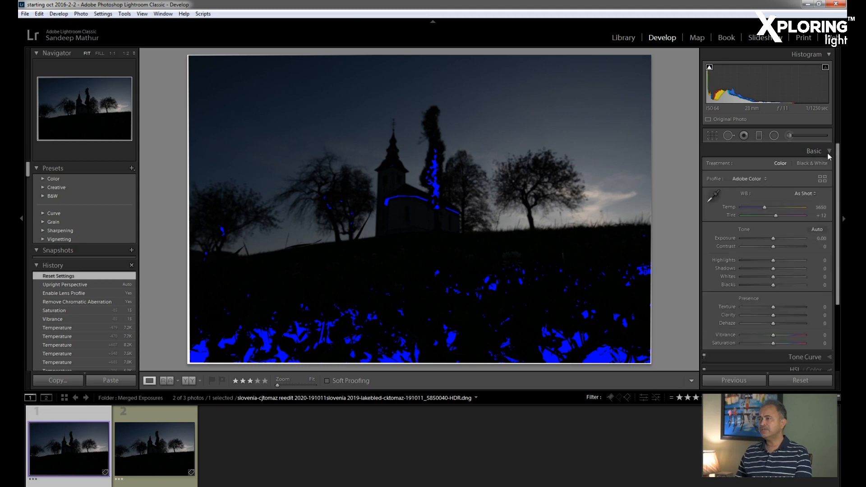
pyautogui.moveTo(777, 238); pyautogui.dragTo(784, 237)
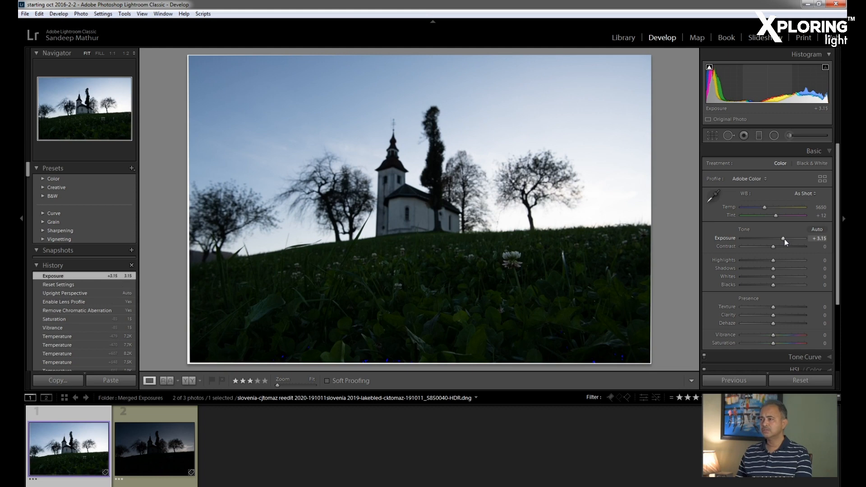
pyautogui.click(823, 180)
pyautogui.scroll(-3, 794, 271)
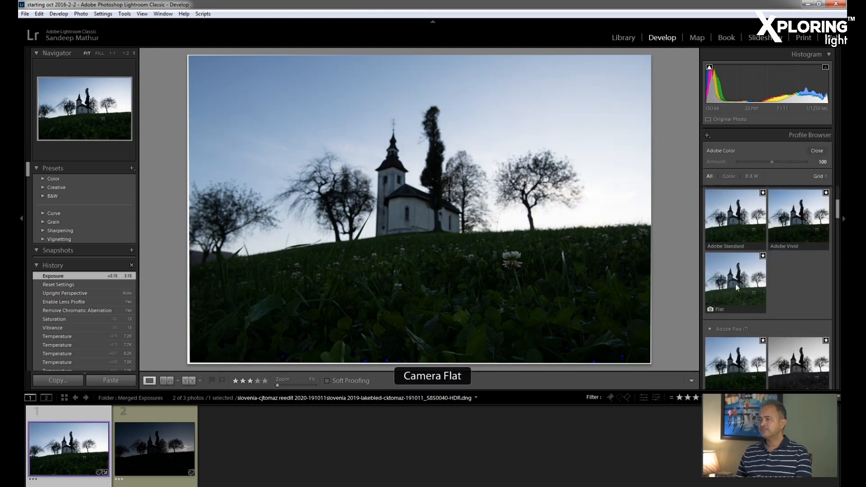
pyautogui.click(735, 274)
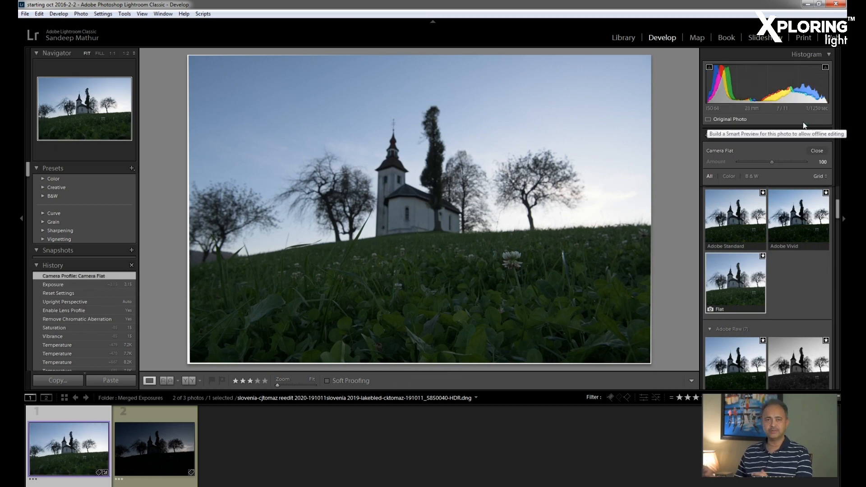
pyautogui.click(817, 151)
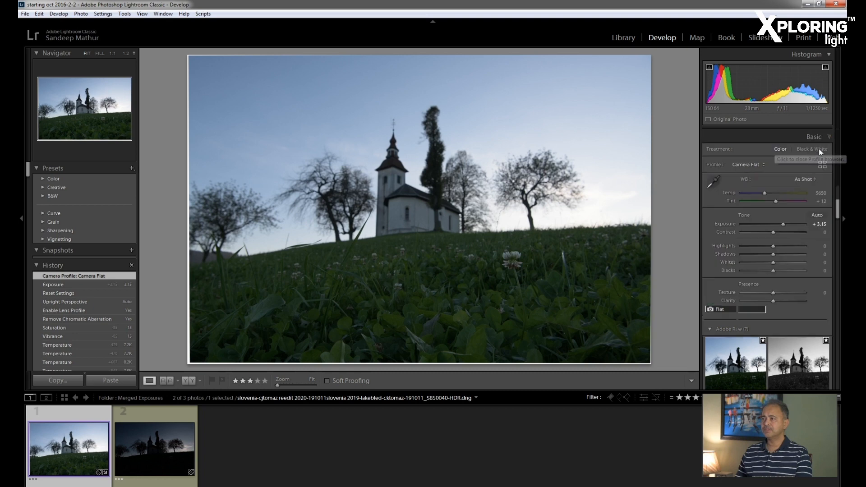
# Step: Set the HDR photo's Highlights to -15, Contrast to -18, Shadows to +21 and Clarity to +21
pyautogui.moveTo(767, 260); pyautogui.dragTo(761, 262)
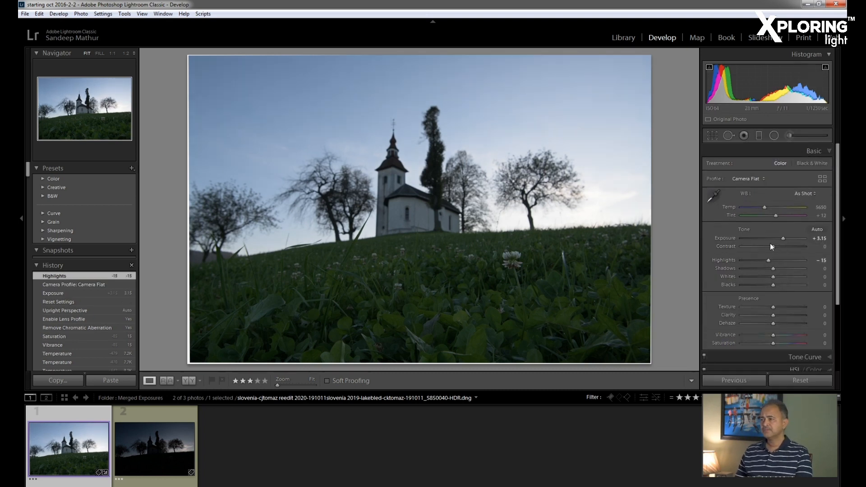
pyautogui.moveTo(770, 247); pyautogui.dragTo(765, 248)
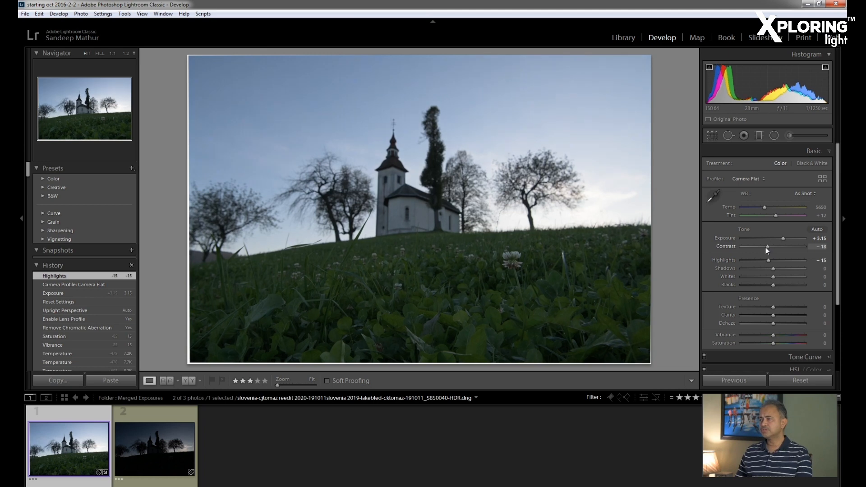
pyautogui.click(775, 269)
pyautogui.moveTo(781, 270); pyautogui.dragTo(781, 270)
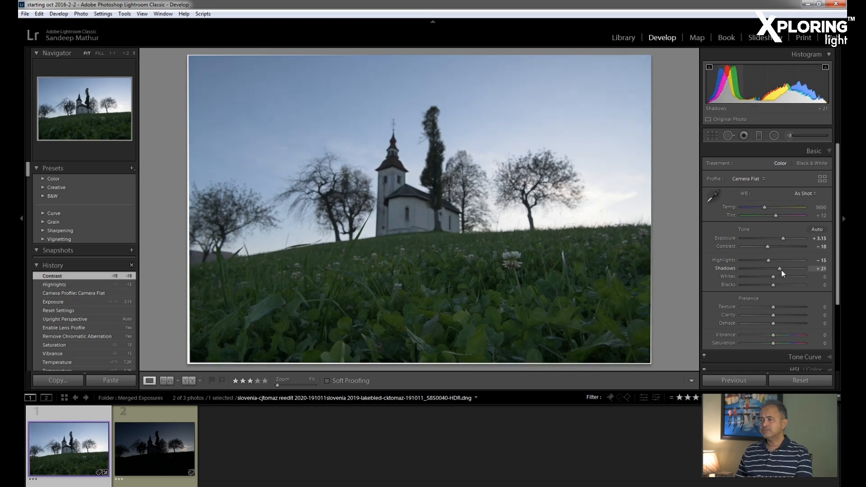
pyautogui.moveTo(778, 318); pyautogui.dragTo(779, 315)
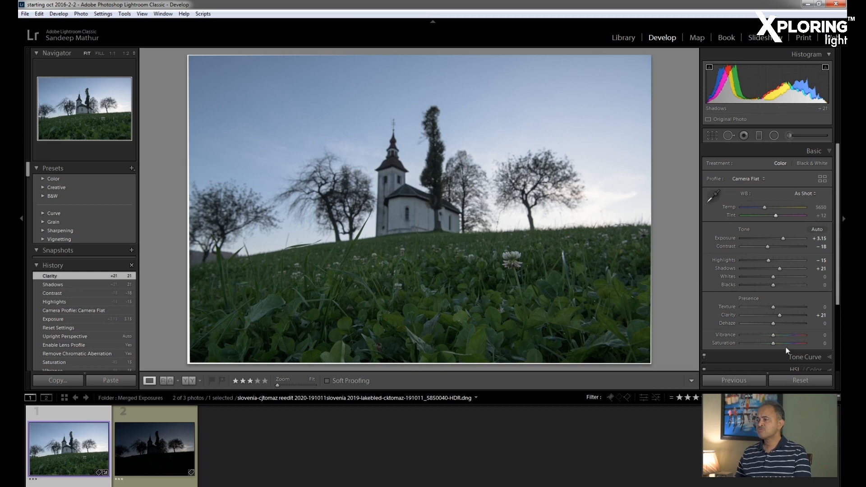
# Step: Sample the white balance from the church wall and again from the church roof
pyautogui.click(712, 196)
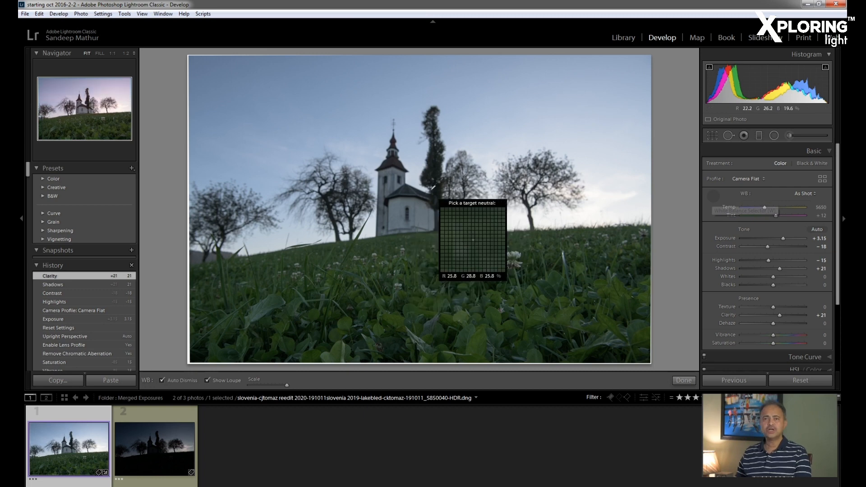
pyautogui.click(398, 203)
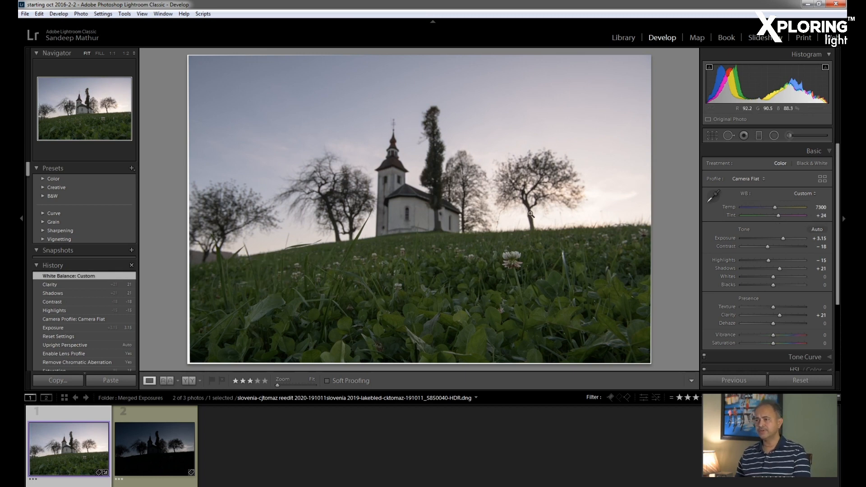
pyautogui.click(415, 195)
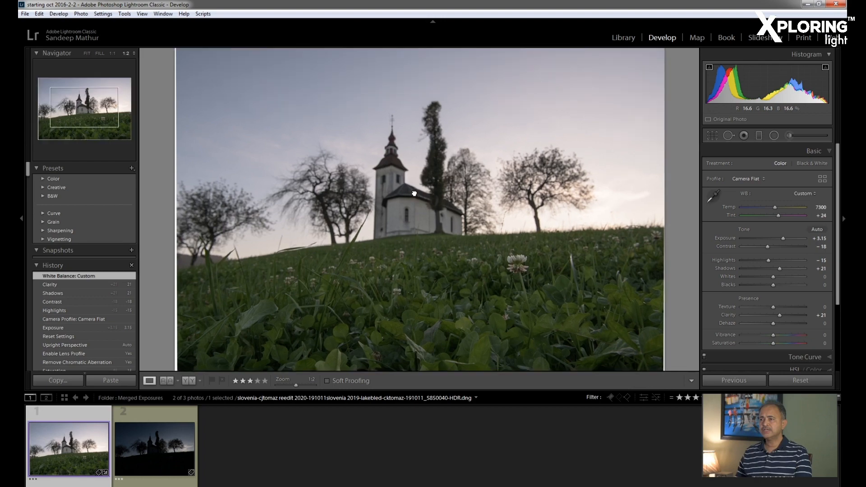
pyautogui.click(714, 197)
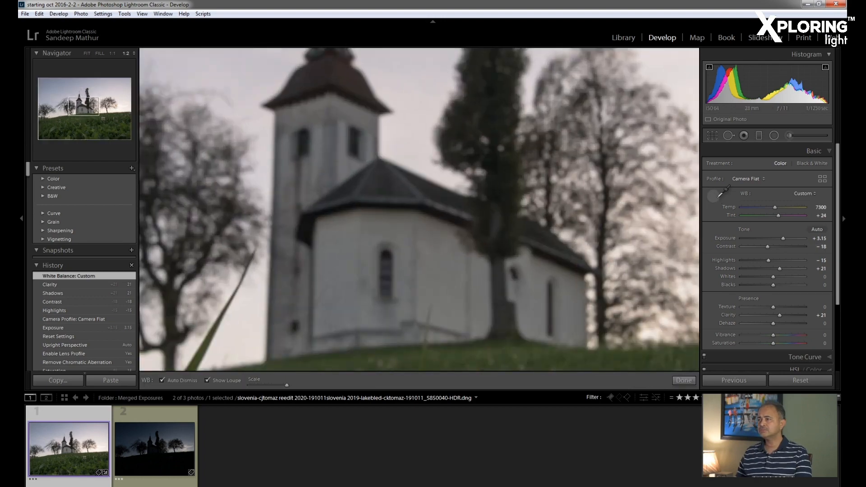
pyautogui.click(431, 193)
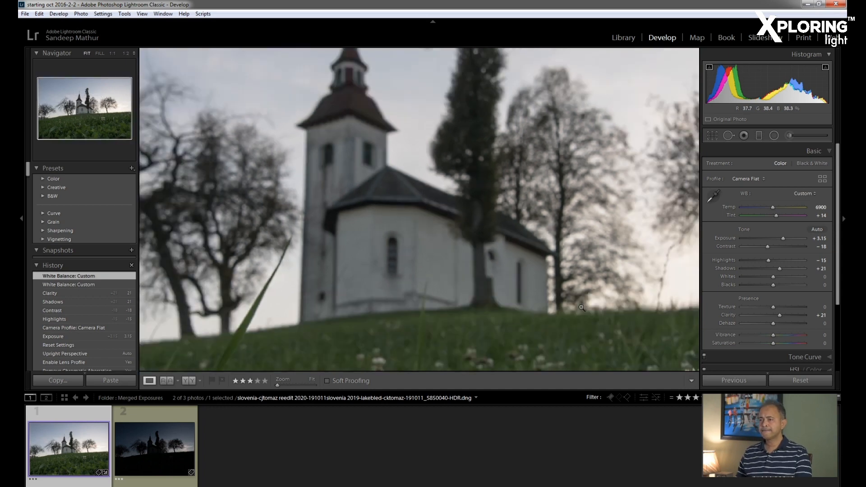
pyautogui.click(581, 307)
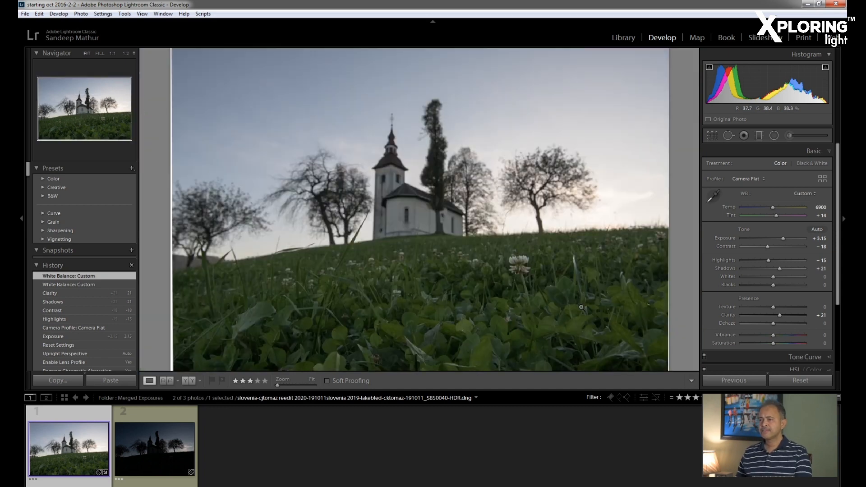
# Step: Sample the white balance from the clover flower for a temperature of 5900 and adjust the Tint to +19
pyautogui.click(507, 256)
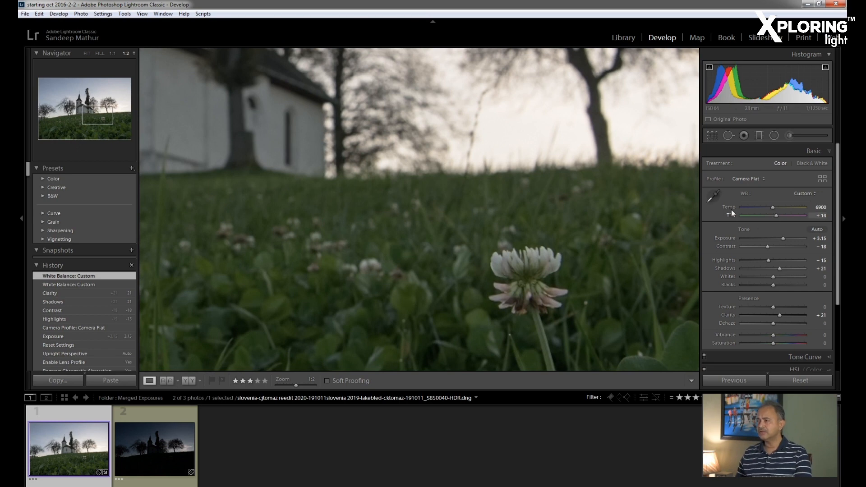
pyautogui.click(715, 196)
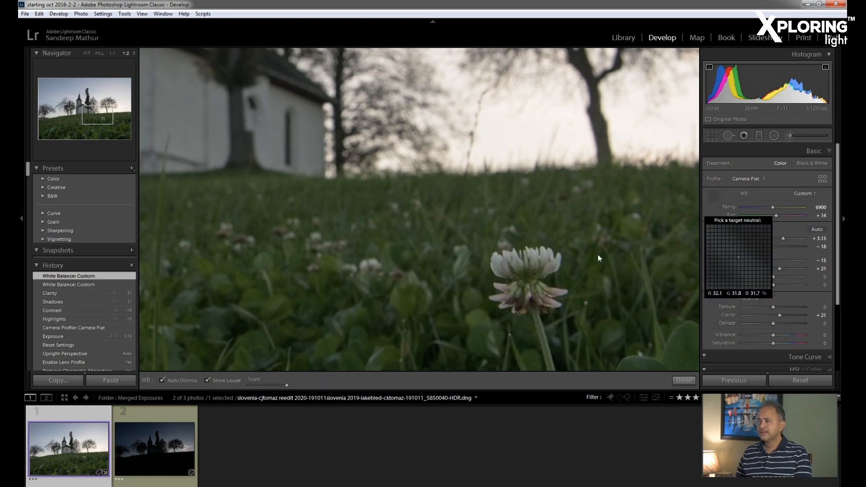
pyautogui.click(496, 257)
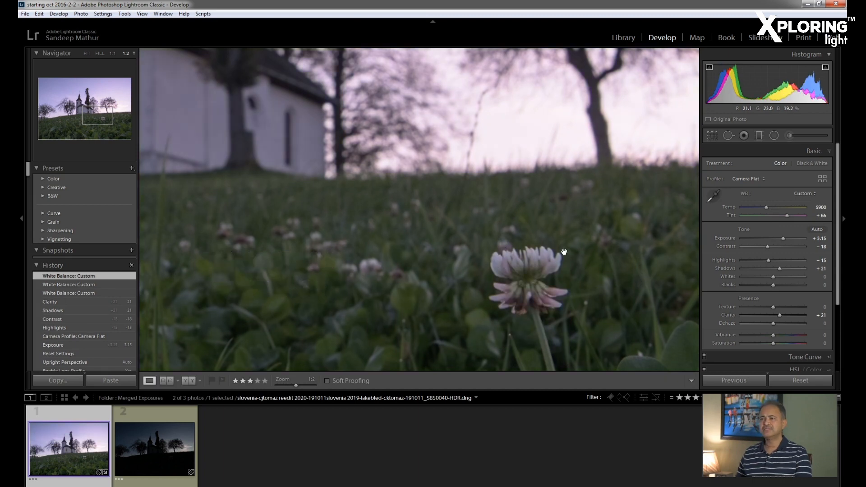
pyautogui.click(631, 211)
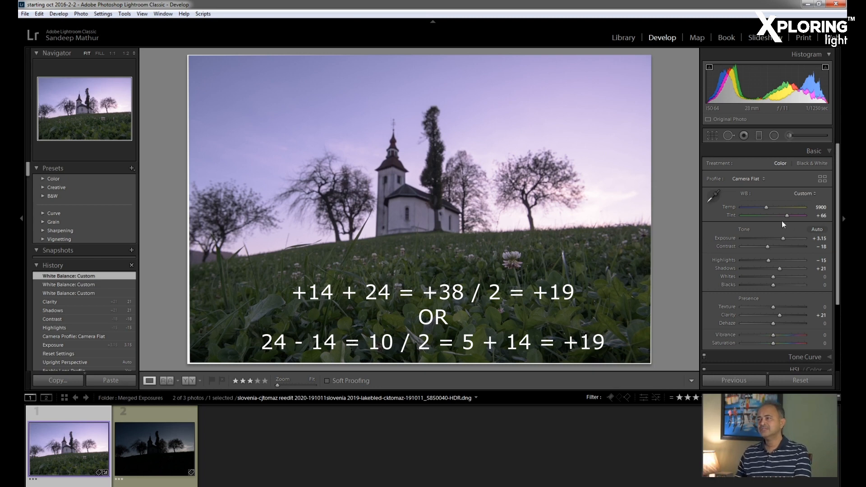
pyautogui.moveTo(784, 216); pyautogui.dragTo(778, 218)
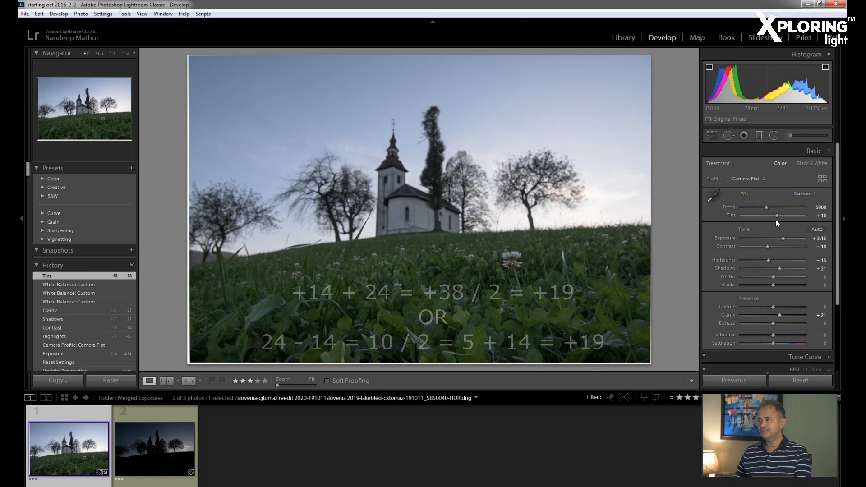
pyautogui.click(778, 216)
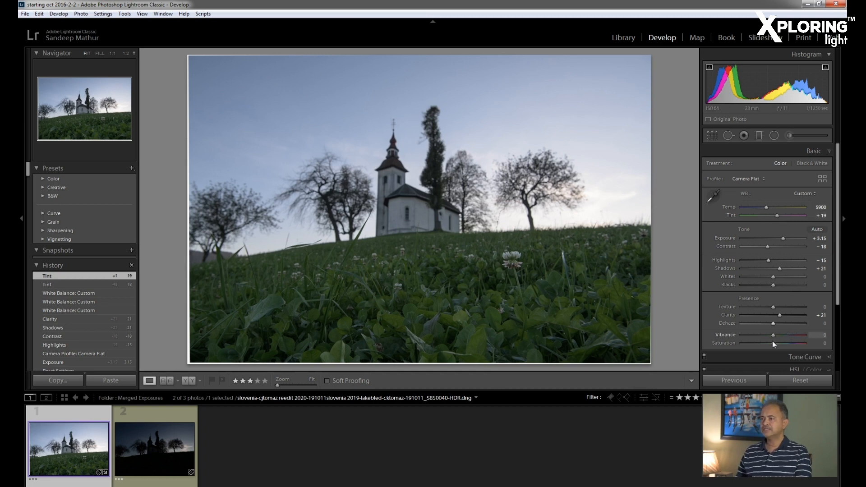
# Step: Push Vibrance and Saturation to +100 to exaggerate the colours and adjust the white balance temperature to 7206
pyautogui.moveTo(773, 334); pyautogui.dragTo(811, 344)
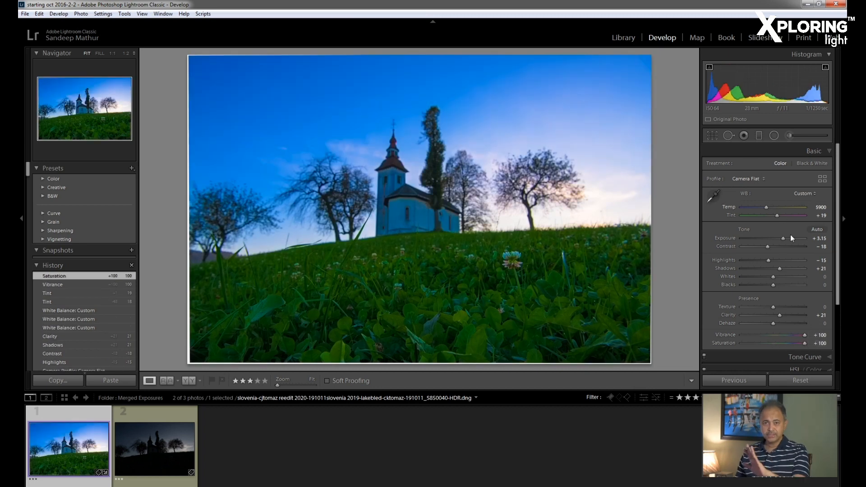
pyautogui.moveTo(767, 207); pyautogui.dragTo(739, 218)
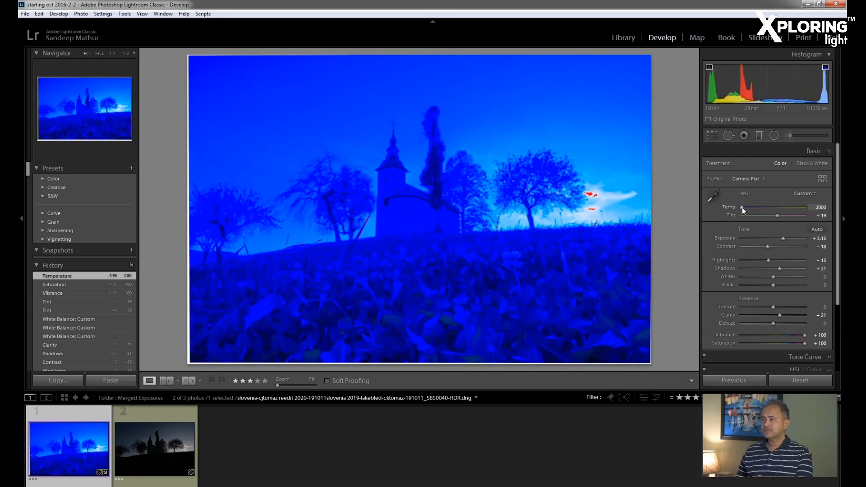
pyautogui.moveTo(742, 208)
pyautogui.mouseDown()
pyautogui.moveTo(751, 216)
pyautogui.moveTo(754, 208)
pyautogui.mouseUp()
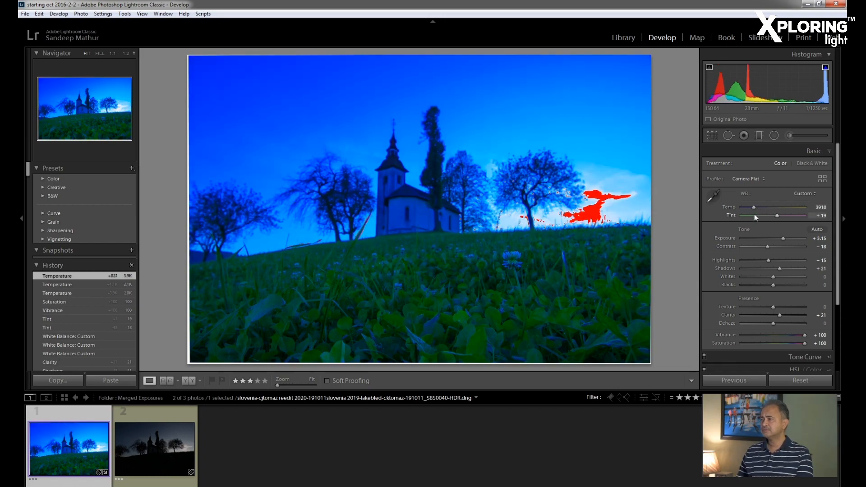
pyautogui.moveTo(754, 208); pyautogui.dragTo(761, 207)
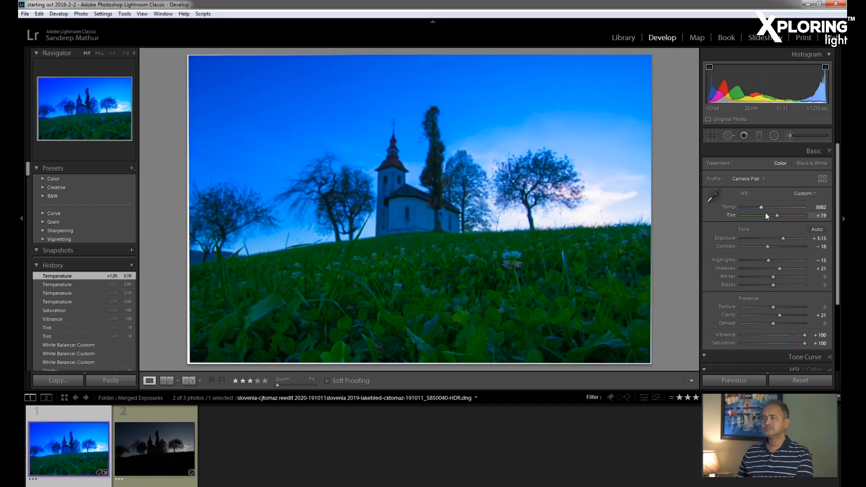
pyautogui.moveTo(761, 208); pyautogui.dragTo(767, 207)
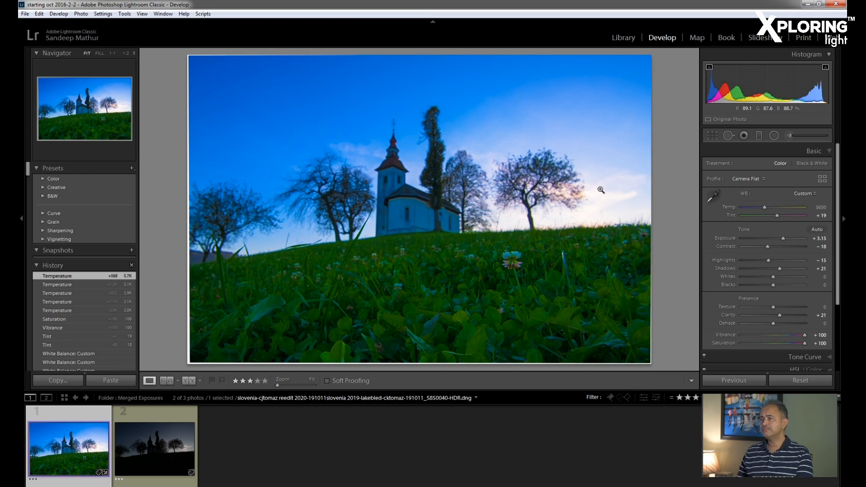
pyautogui.moveTo(766, 208); pyautogui.dragTo(771, 210)
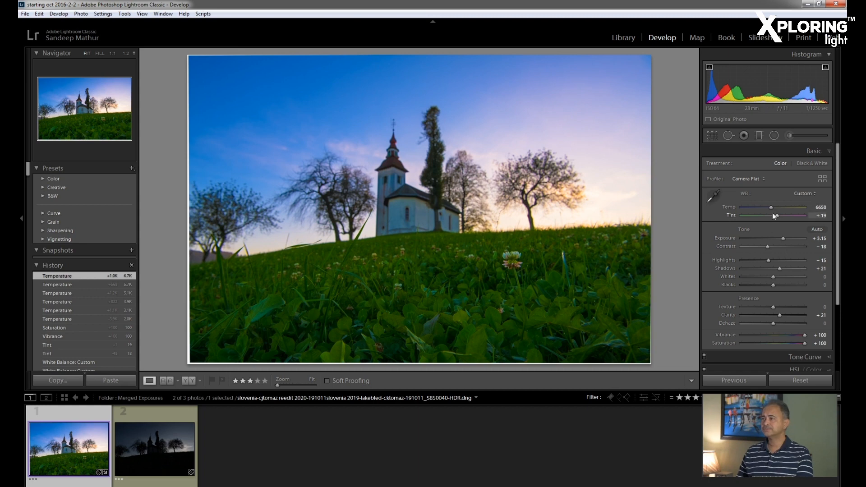
pyautogui.moveTo(772, 208); pyautogui.dragTo(774, 207)
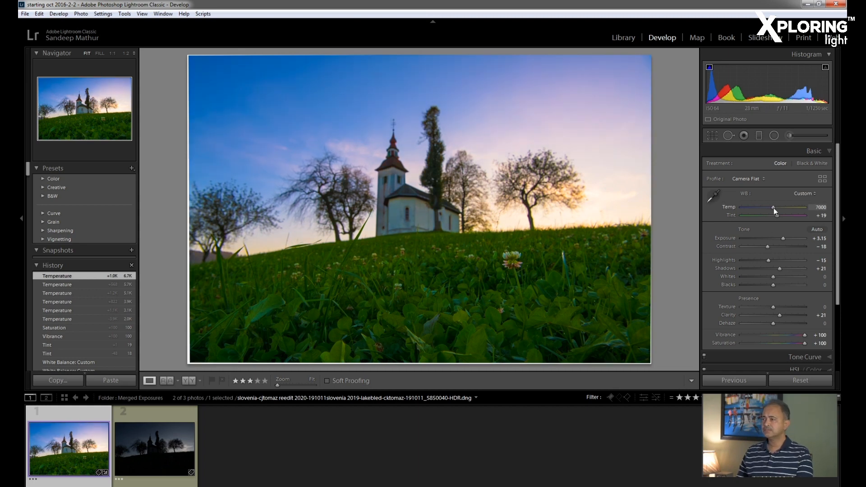
pyautogui.moveTo(773, 208); pyautogui.dragTo(779, 207)
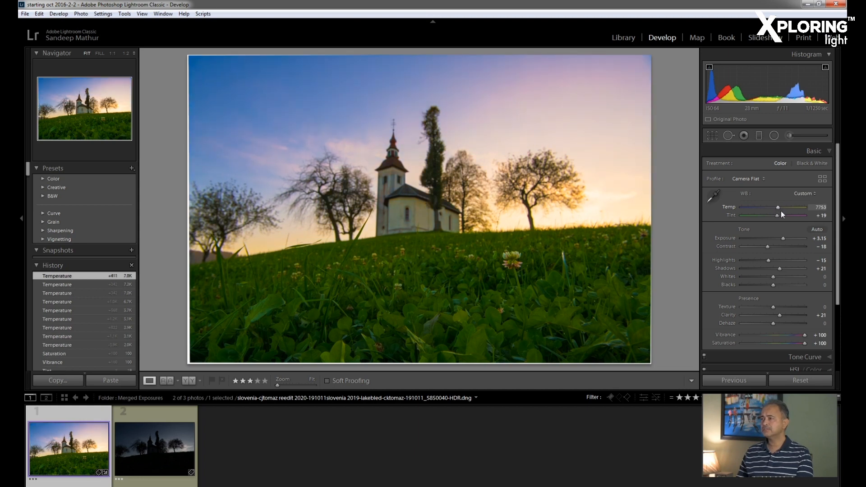
pyautogui.moveTo(778, 207); pyautogui.dragTo(781, 207)
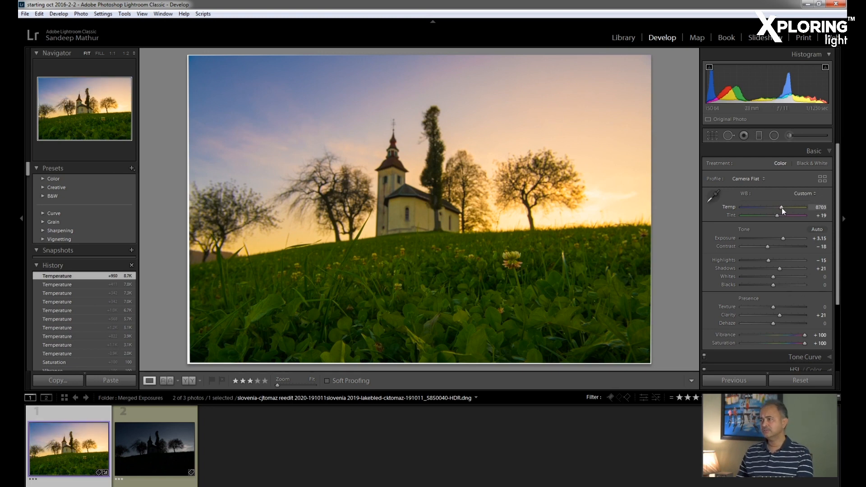
pyautogui.moveTo(781, 207); pyautogui.dragTo(778, 207)
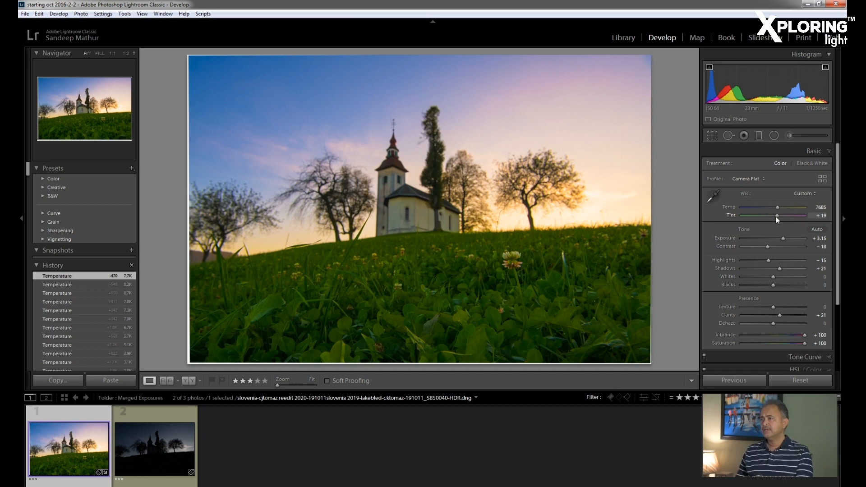
pyautogui.moveTo(778, 208); pyautogui.dragTo(775, 209)
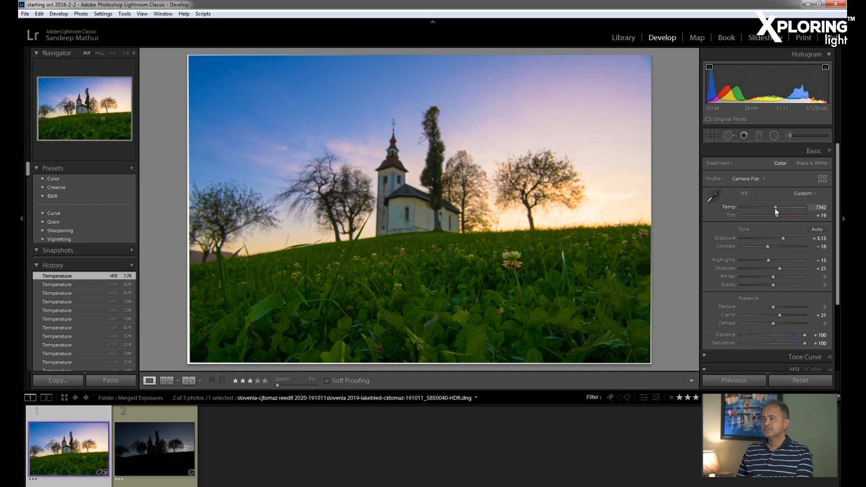
pyautogui.moveTo(775, 209); pyautogui.dragTo(775, 209)
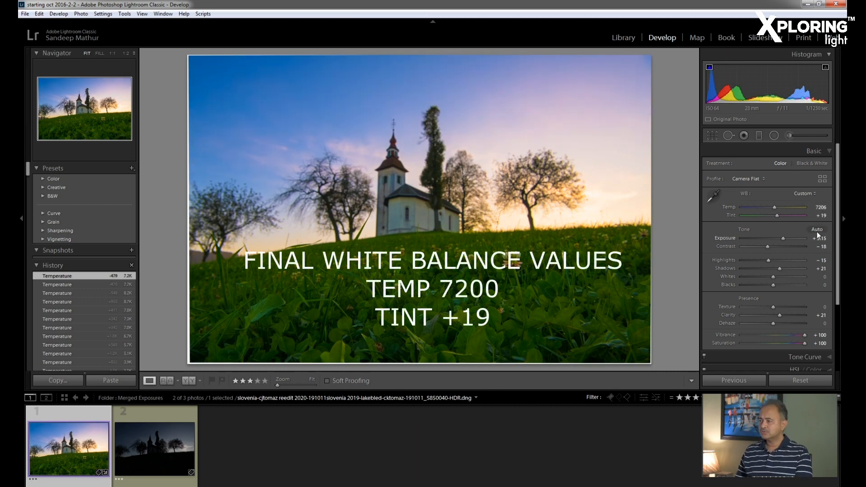
# Step: Set the first HDR photo's Vibrance to +15 and Saturation to +15
pyautogui.click(819, 337)
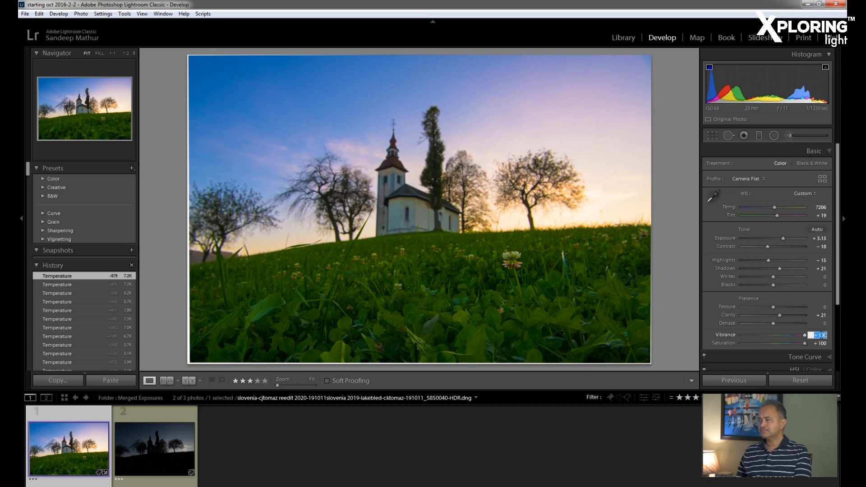
pyautogui.write('15')
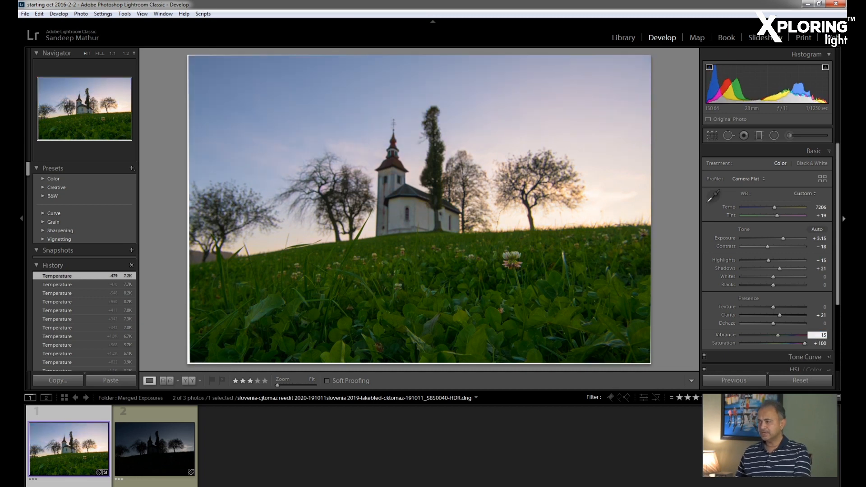
pyautogui.press('Return')
pyautogui.click(817, 343)
pyautogui.write('15')
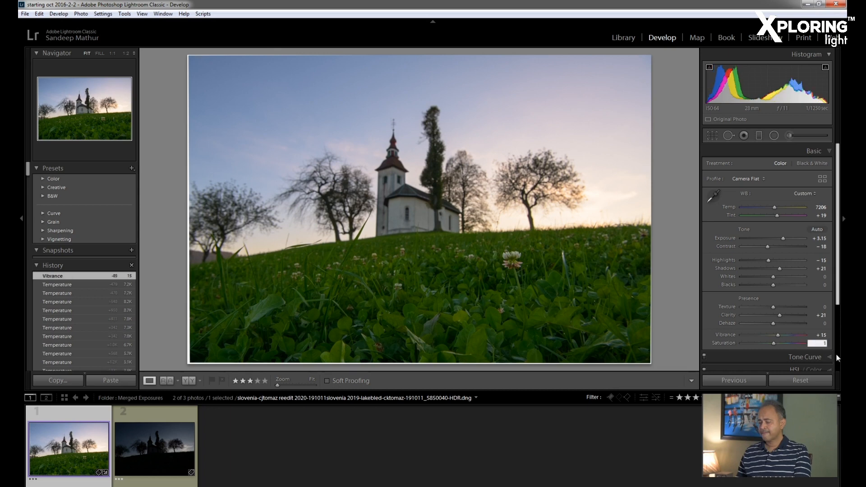
pyautogui.press('Return')
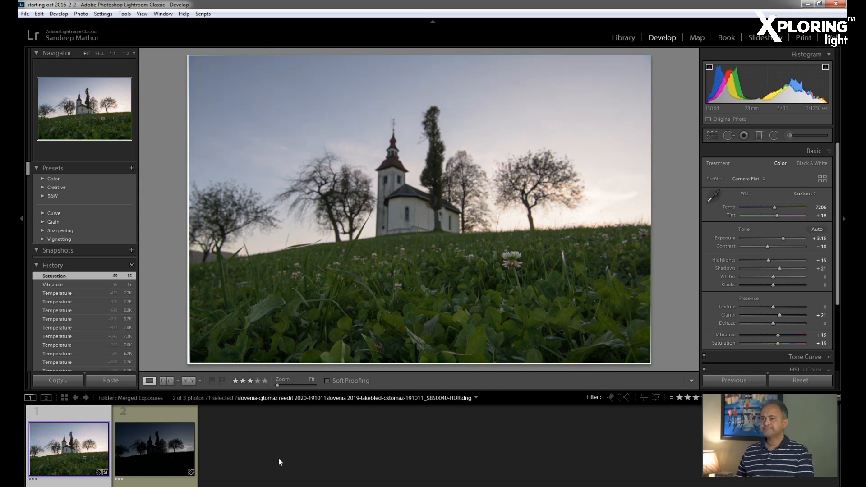
# Step: Synchronize all develop settings from the first HDR photo to the second and compare the two photos
pyautogui.keyDown('ctrl'); pyautogui.click(172, 483); pyautogui.keyUp('ctrl')
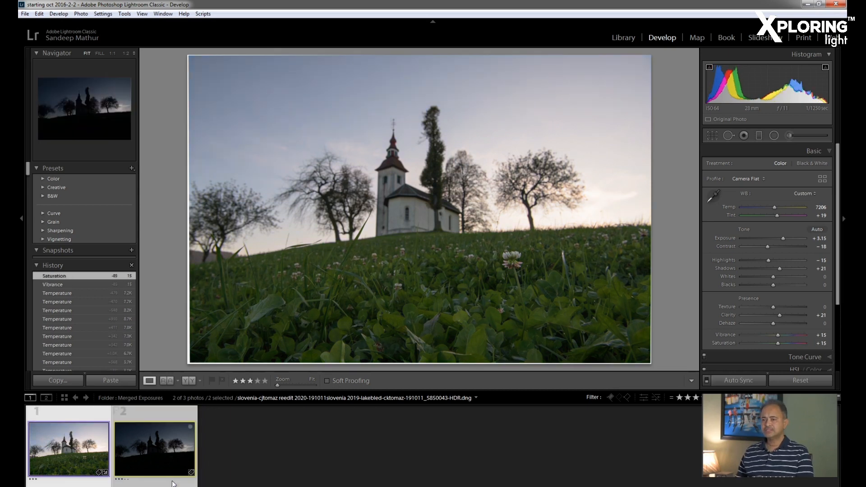
pyautogui.click(747, 382)
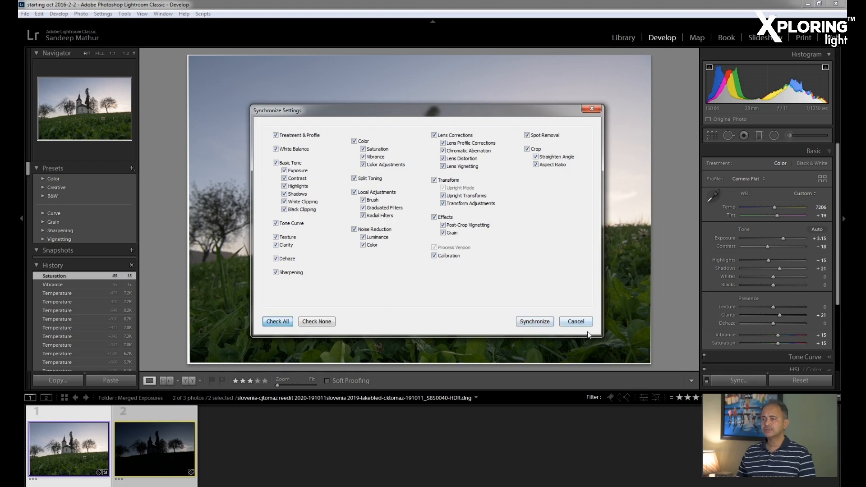
pyautogui.click(545, 322)
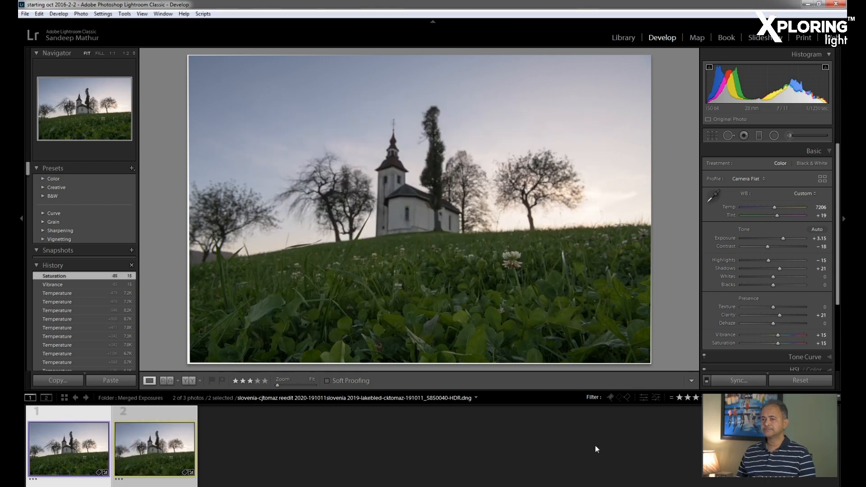
pyautogui.click(141, 486)
pyautogui.click(100, 484)
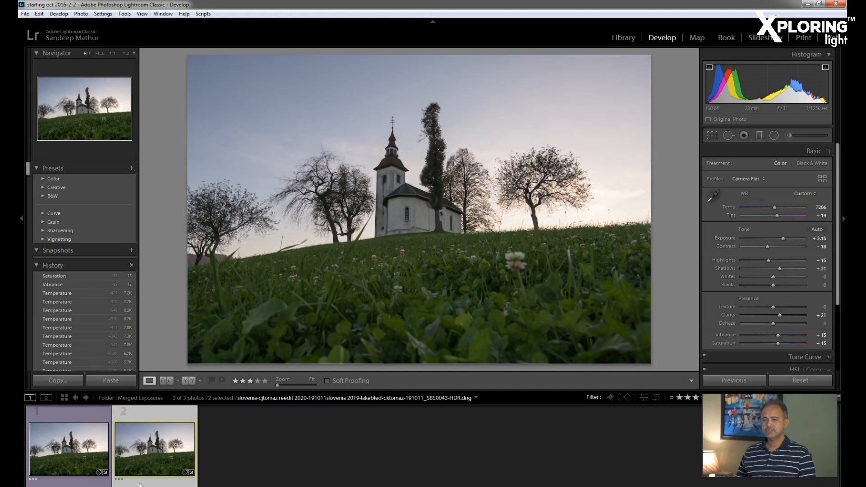
pyautogui.click(86, 485)
pyautogui.press('Right')
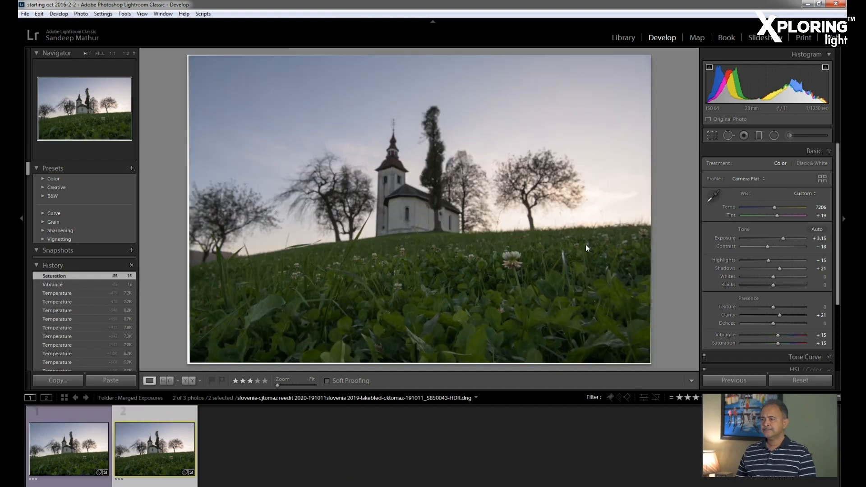
pyautogui.click(293, 444)
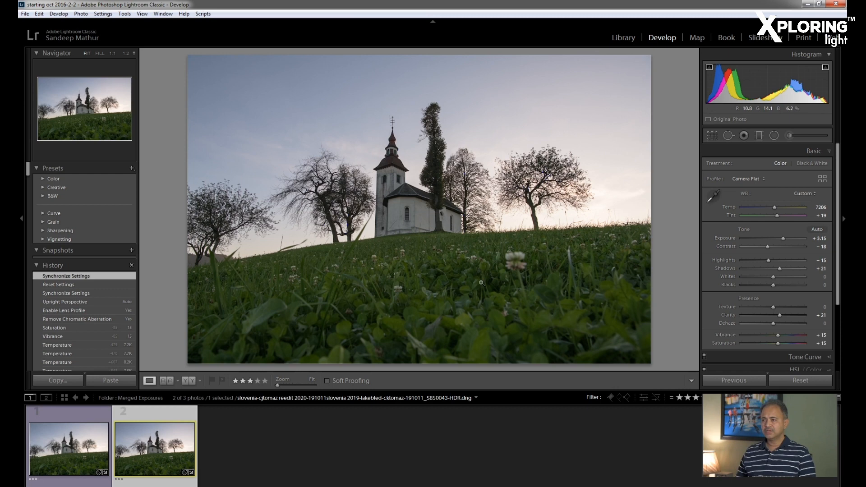
# Step: Select both HDR photos and open them as layers in one Photoshop document
pyautogui.click(101, 480)
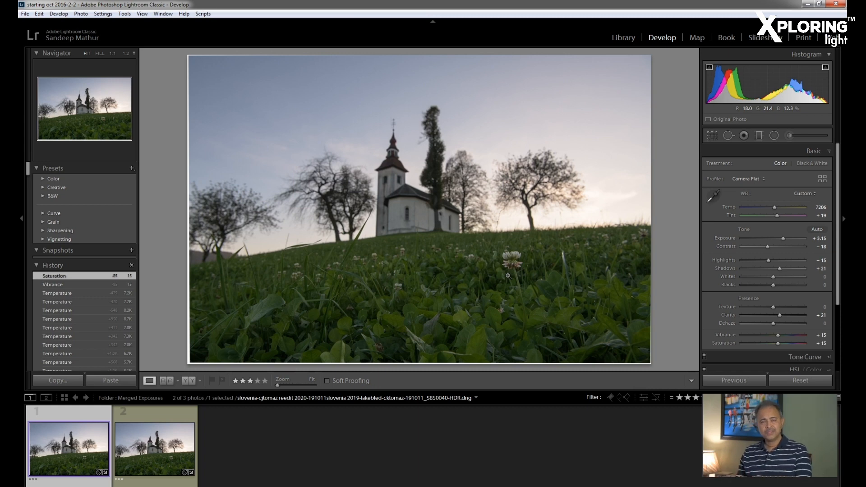
pyautogui.hotkey('ctrl', 'a')
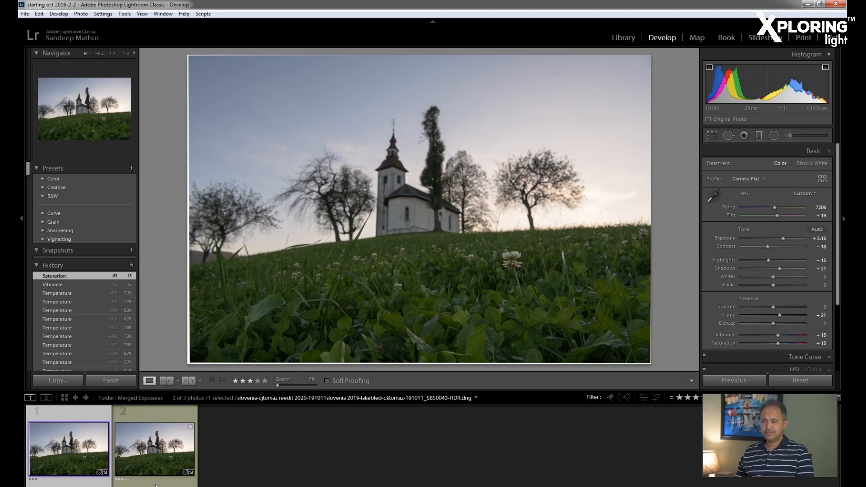
pyautogui.rightClick(78, 441)
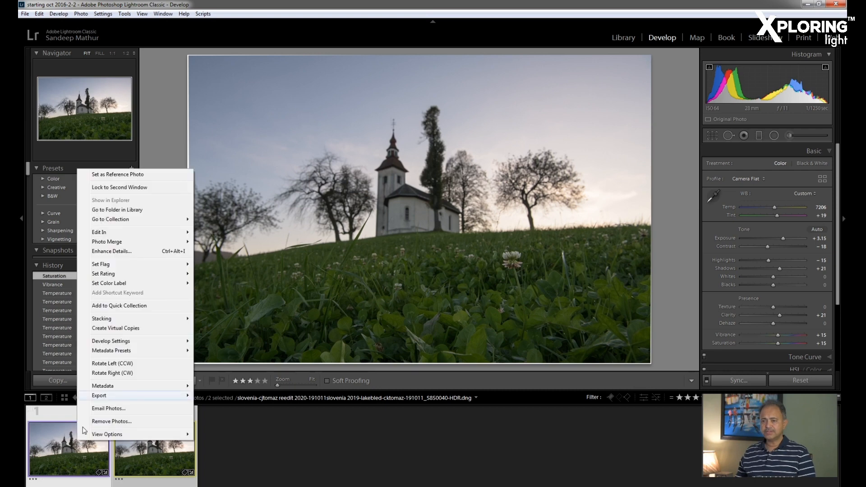
pyautogui.moveTo(119, 236)
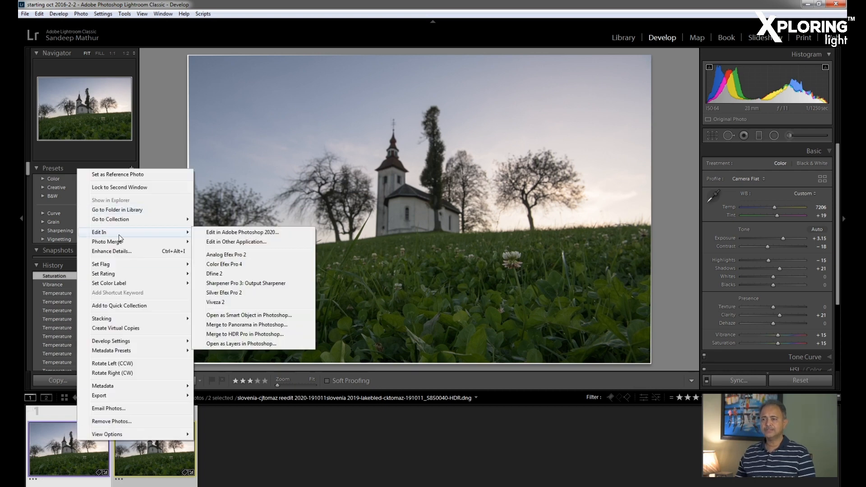
pyautogui.click(260, 345)
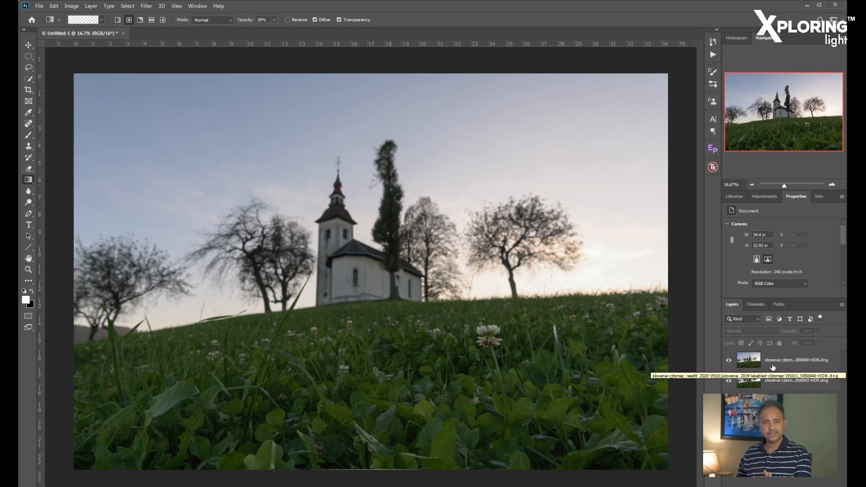
# Step: Compare the two HDR layers by hiding and showing the upper one, and auto-align both layers with the Auto projection
pyautogui.click(729, 360)
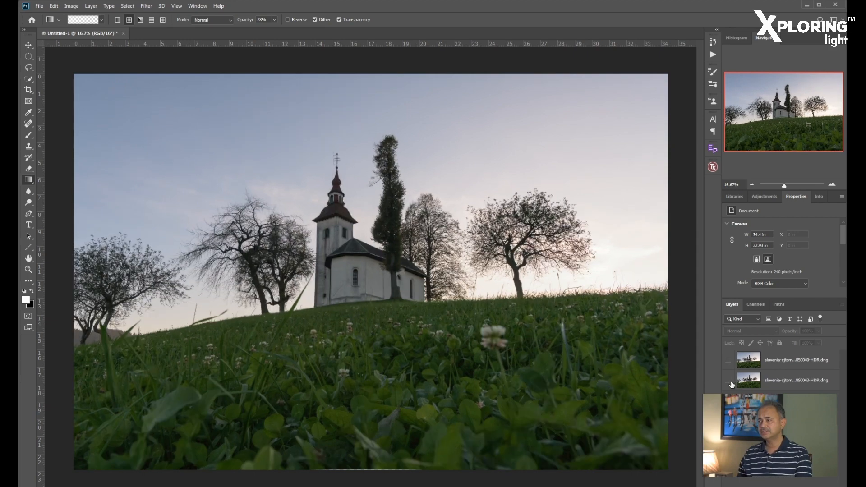
pyautogui.click(729, 360)
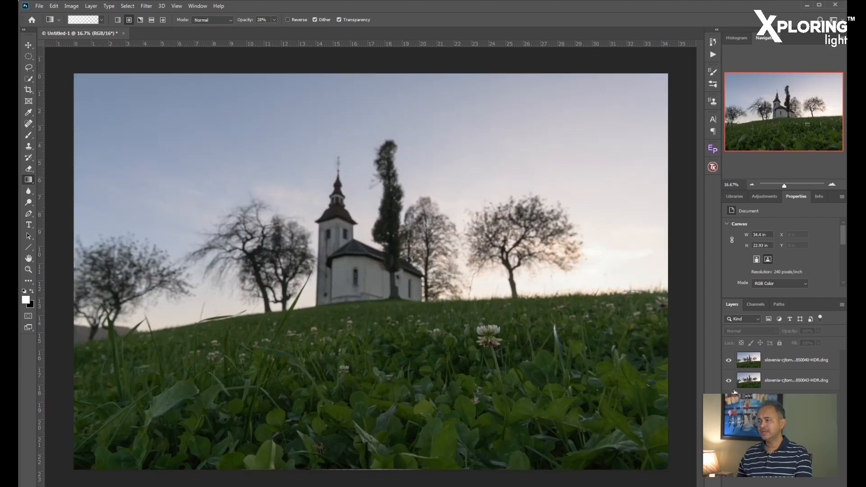
pyautogui.click(728, 360)
pyautogui.click(729, 361)
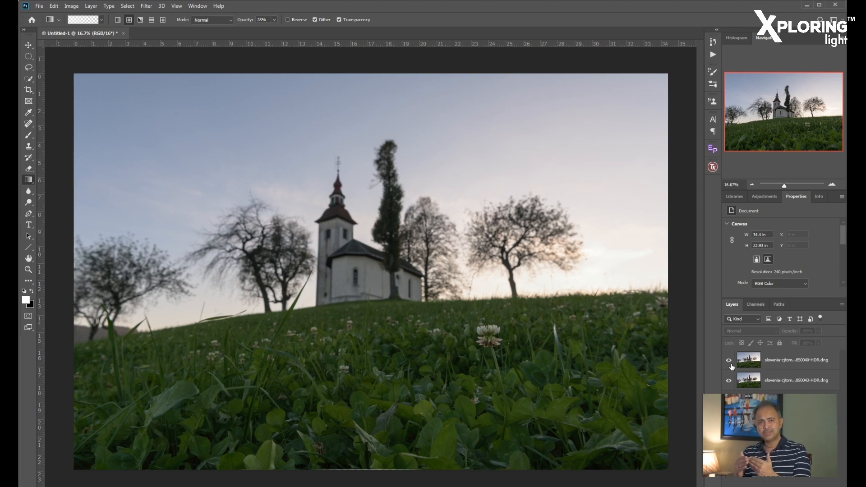
pyautogui.click(744, 365)
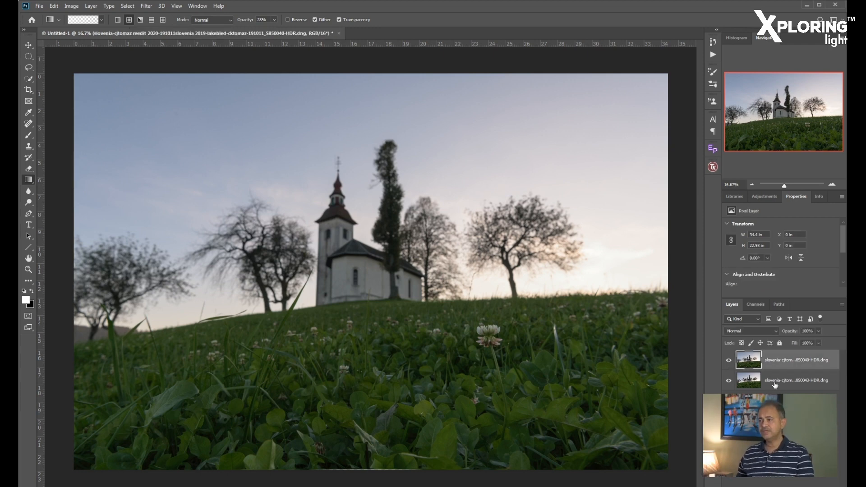
pyautogui.keyDown('shift'); pyautogui.click(775, 383); pyautogui.keyUp('shift')
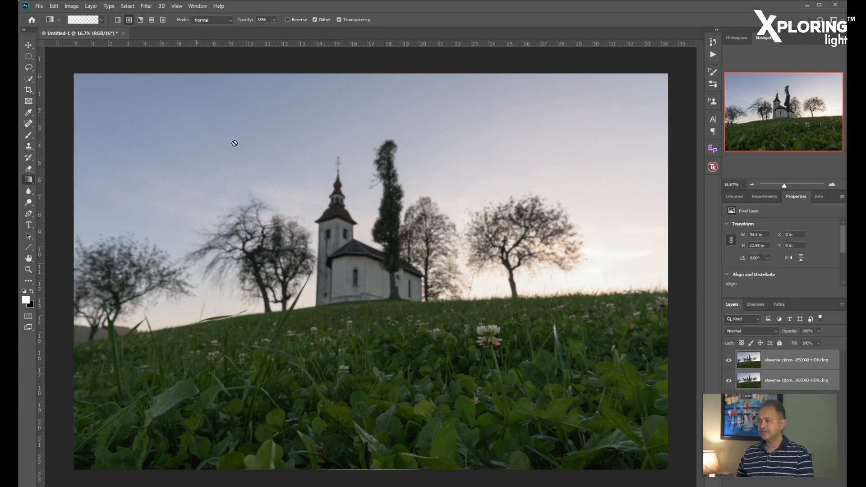
pyautogui.click(55, 6)
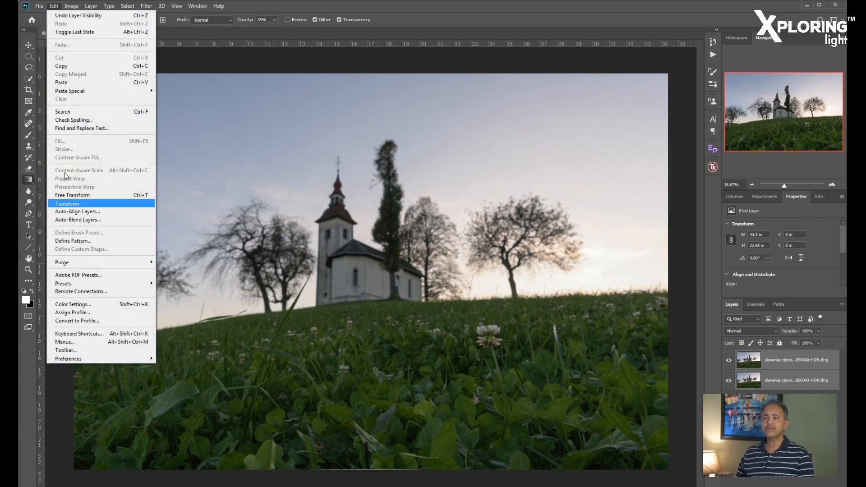
pyautogui.click(69, 212)
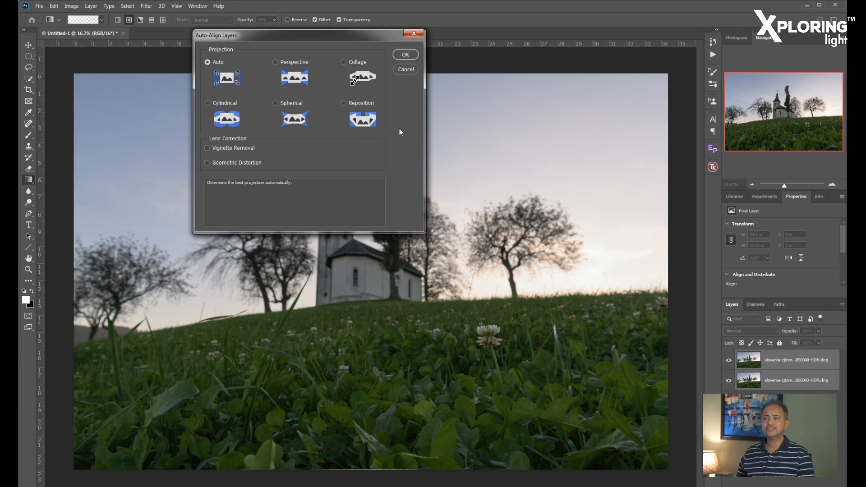
pyautogui.click(412, 54)
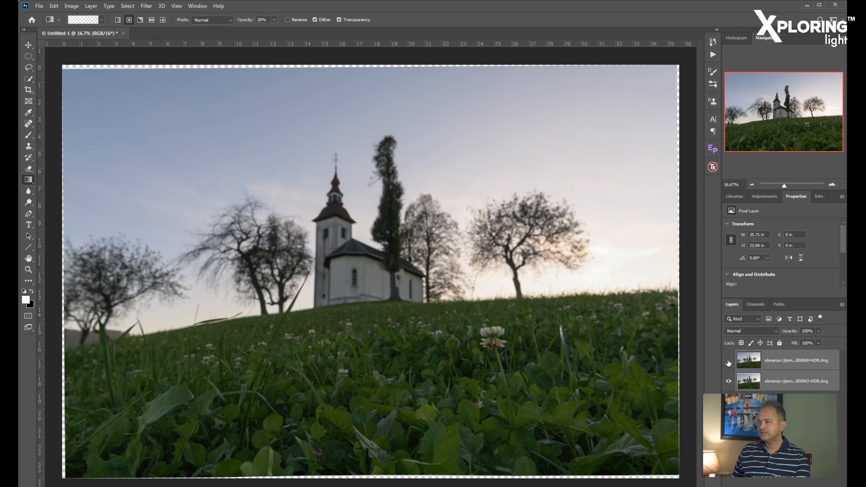
# Step: Compare the two aligned HDR layers by repeatedly hiding and showing the upper one, leaving both layers shown
pyautogui.click(728, 360)
pyautogui.click(728, 361)
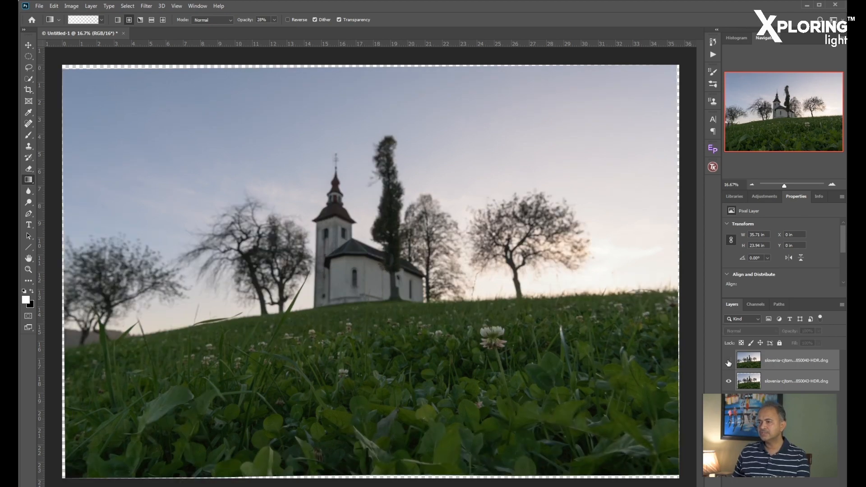
pyautogui.click(729, 361)
pyautogui.click(729, 361)
pyautogui.click(729, 361)
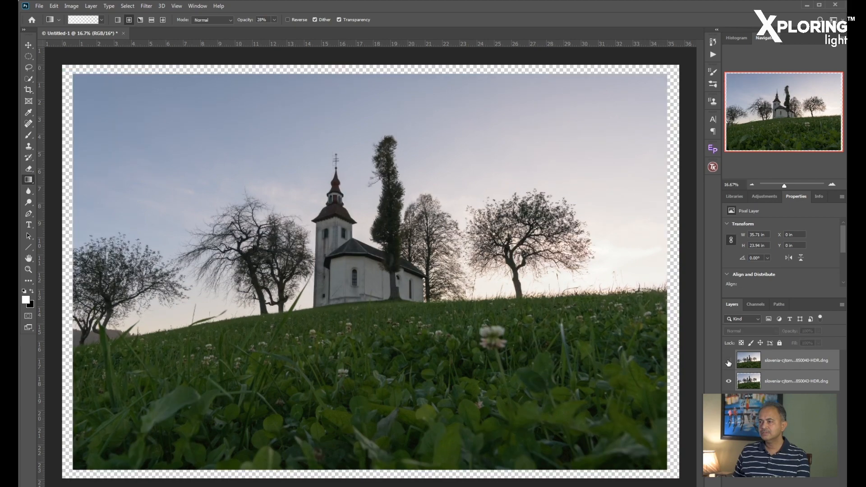
pyautogui.click(729, 361)
pyautogui.click(729, 361)
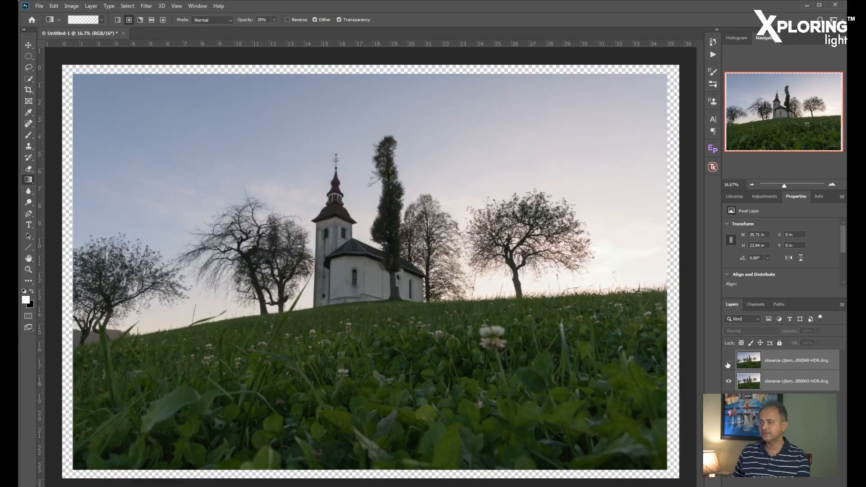
pyautogui.click(729, 361)
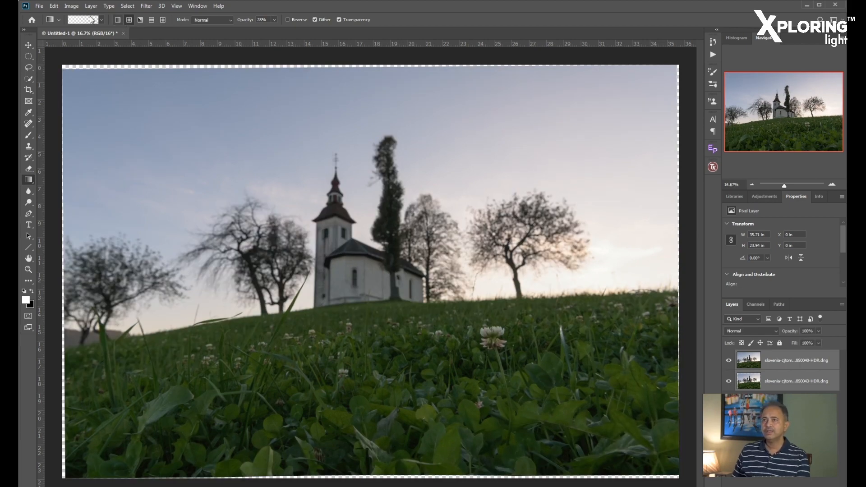
# Step: Auto-blend both layers with the Stack Images method and Seamless Tones and Colors enabled
pyautogui.click(54, 6)
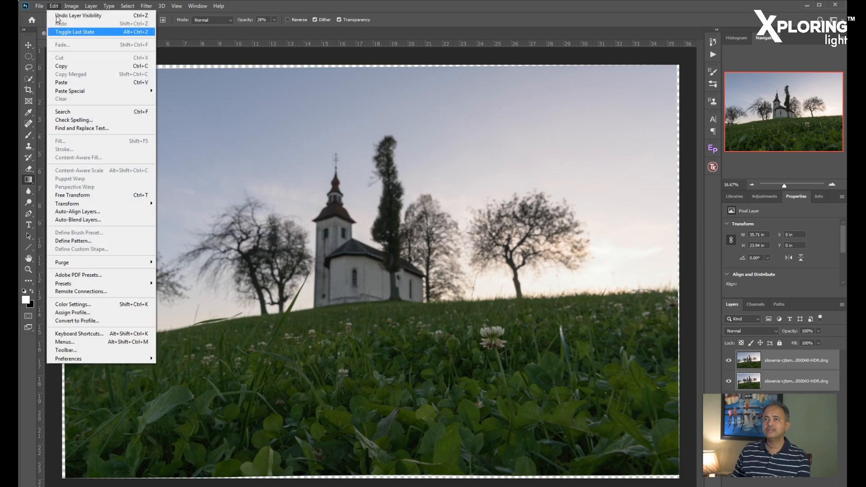
pyautogui.click(83, 220)
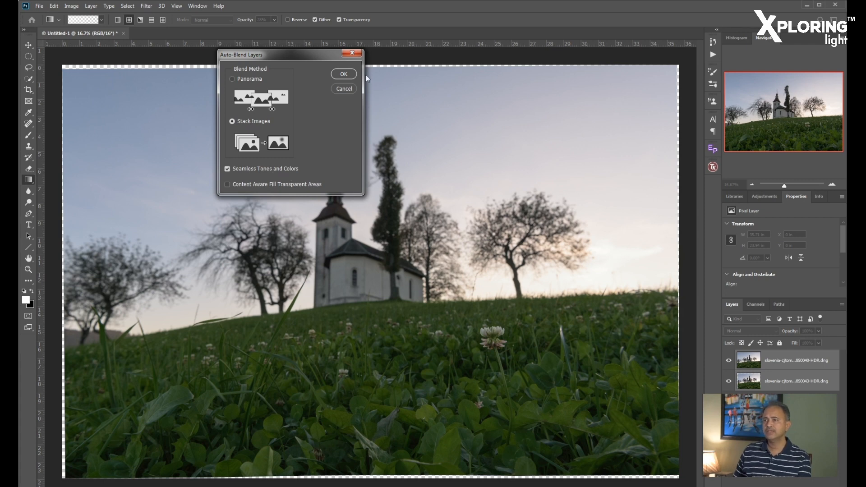
pyautogui.click(344, 74)
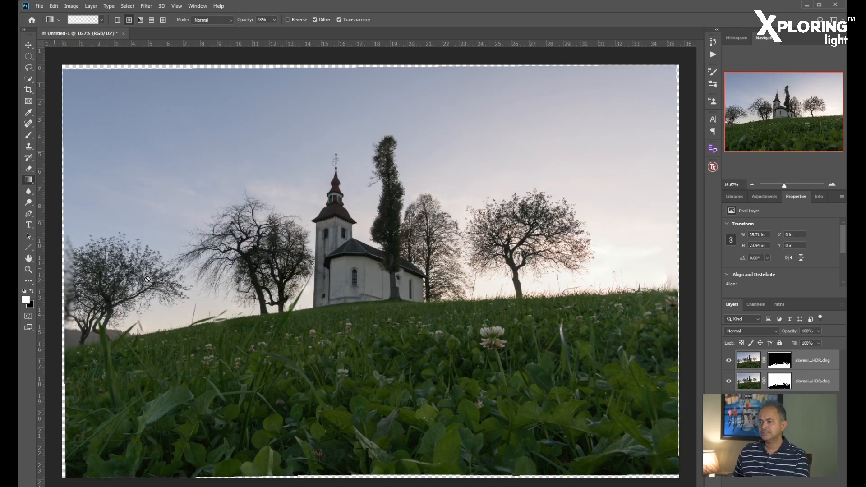
# Step: Check the blended white clover flower up close, and close the document while saving its changes
pyautogui.click(29, 270)
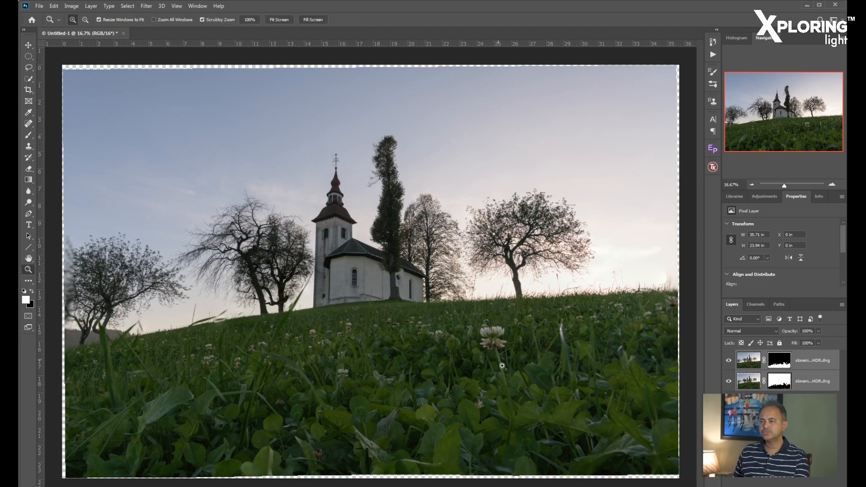
pyautogui.click(495, 336)
pyautogui.click(495, 336)
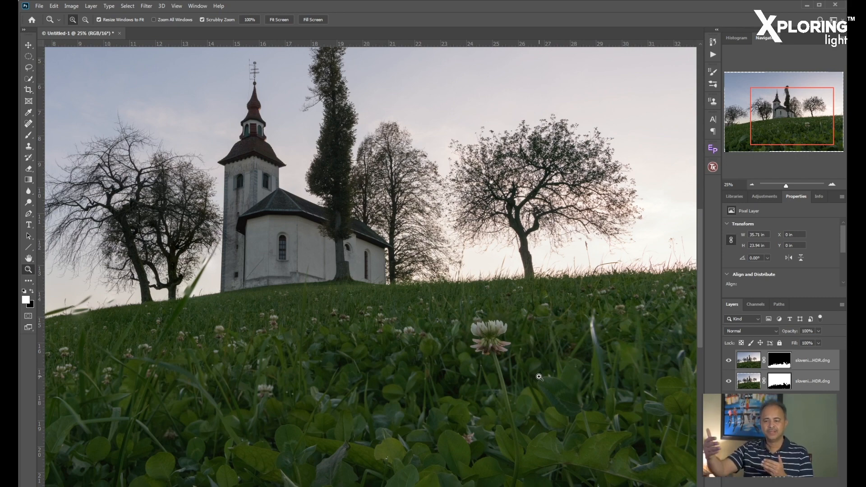
pyautogui.hotkey('ctrl', '0')
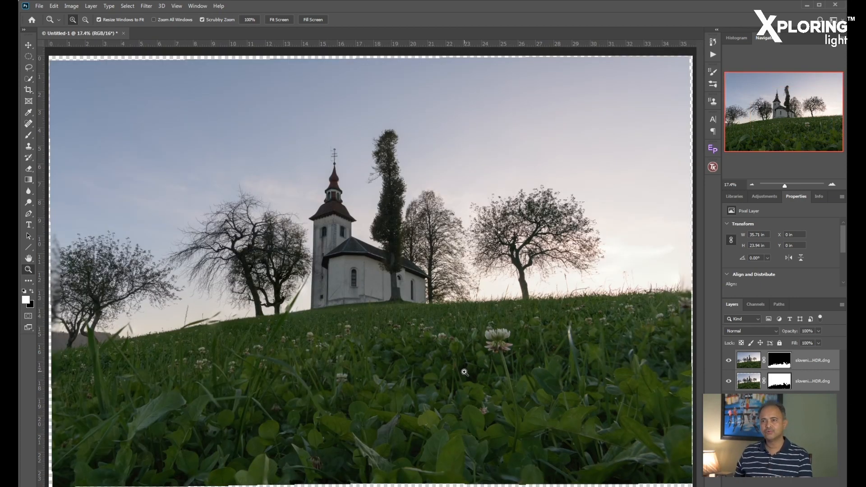
pyautogui.hotkey('ctrl', 'w')
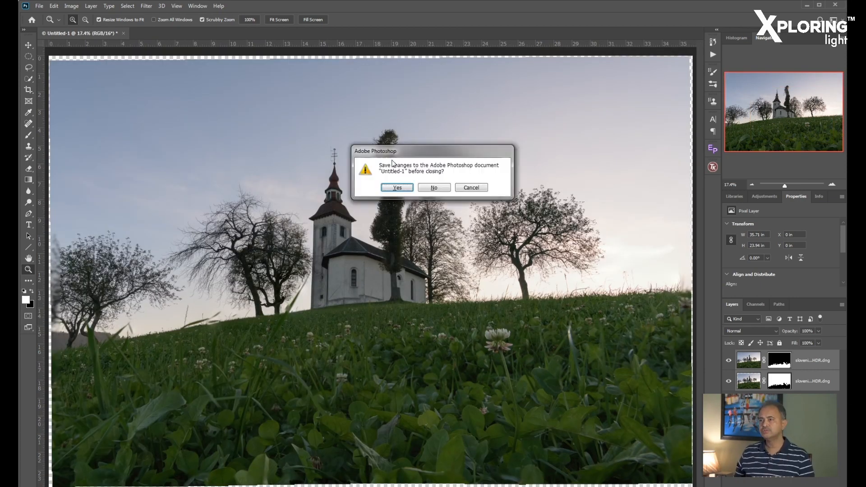
pyautogui.click(396, 187)
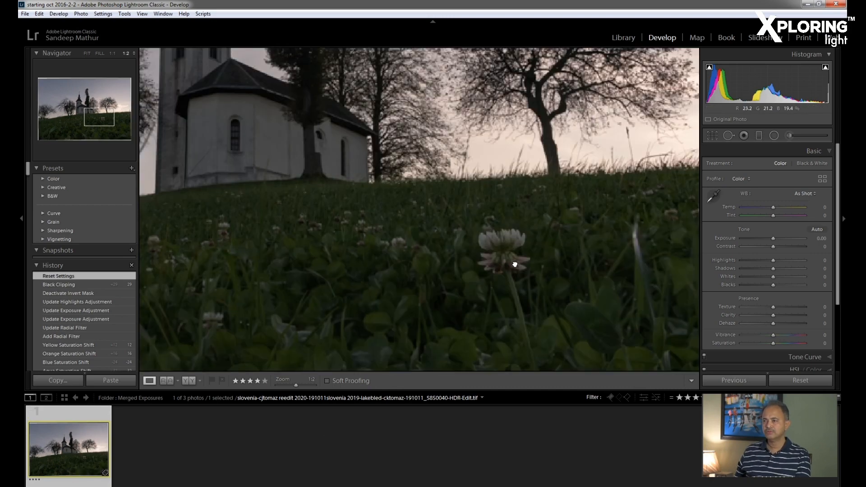
# Step: Examine the sharpness of the clover flower and the church in the blended TIFF in Lightroom
pyautogui.click(508, 252)
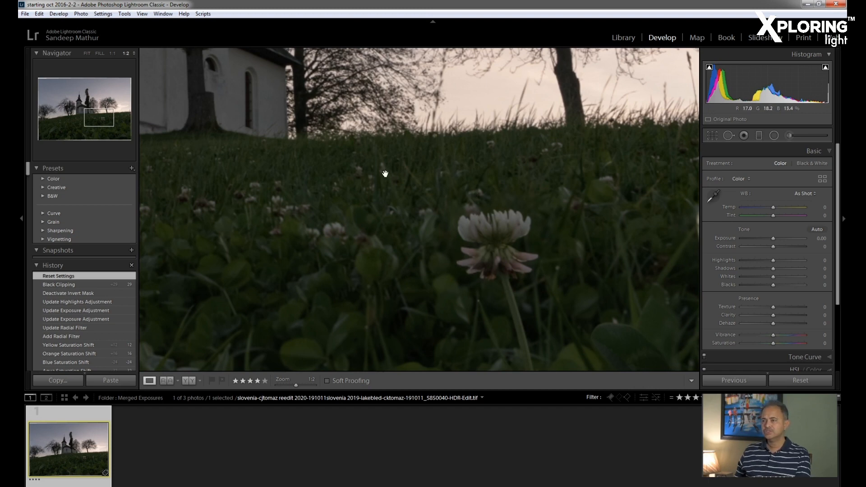
pyautogui.moveTo(383, 174); pyautogui.dragTo(675, 275)
pyautogui.moveTo(478, 199); pyautogui.dragTo(506, 226)
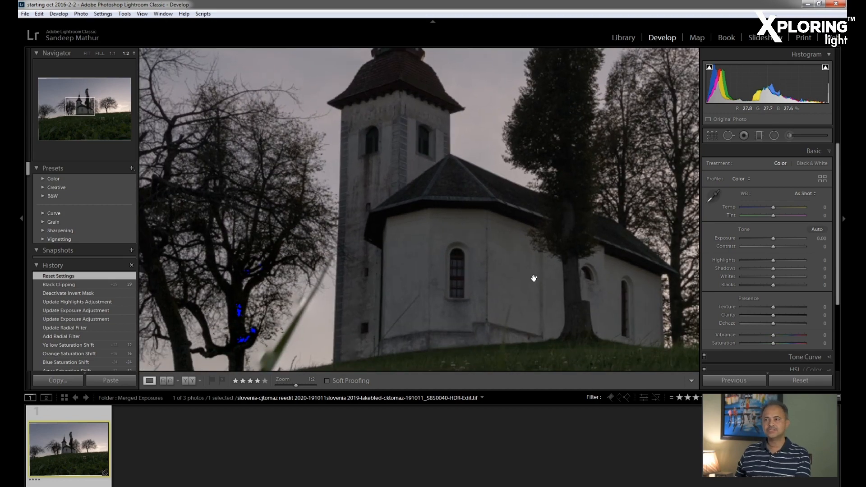
pyautogui.click(527, 293)
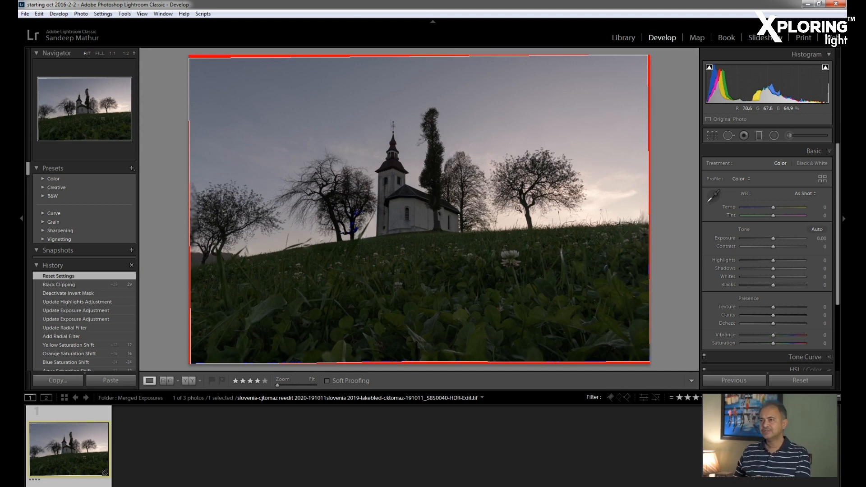
# Step: Crop the blended photo slightly inward on all four sides to remove the empty borders
pyautogui.click(712, 136)
pyautogui.moveTo(184, 209); pyautogui.dragTo(194, 209)
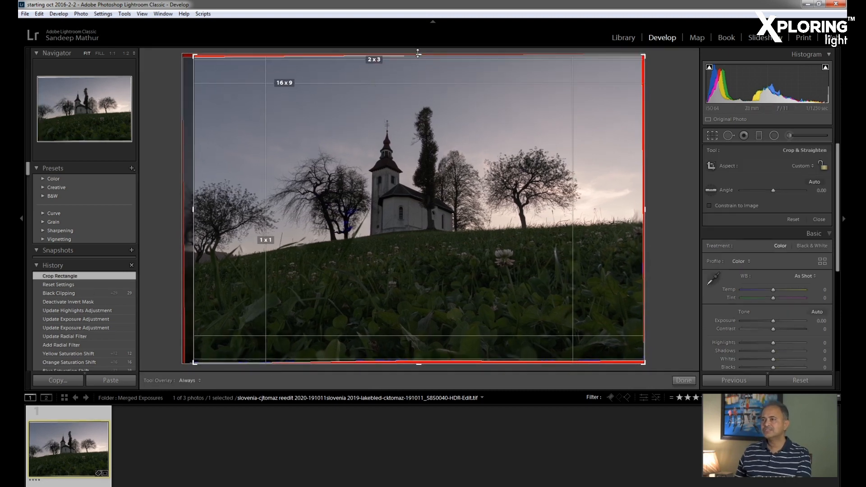
pyautogui.moveTo(417, 54); pyautogui.dragTo(421, 69)
pyautogui.moveTo(422, 57); pyautogui.dragTo(420, 54)
pyautogui.moveTo(646, 261); pyautogui.dragTo(639, 262)
pyautogui.moveTo(416, 359); pyautogui.dragTo(415, 355)
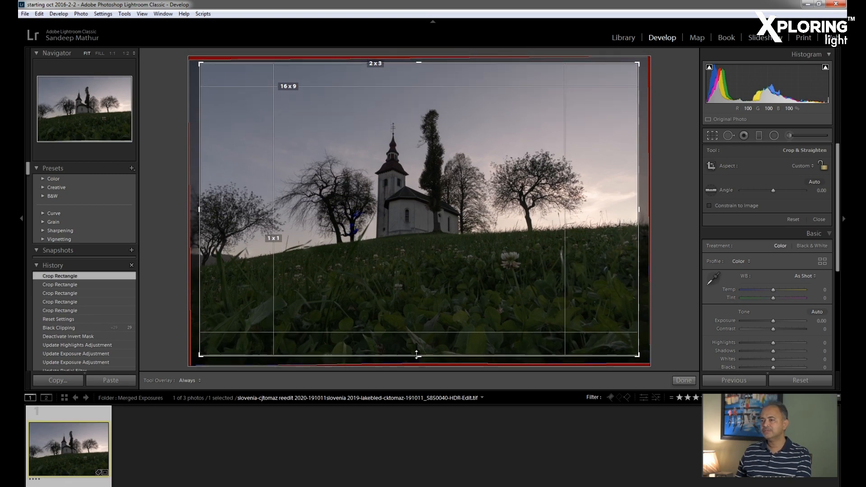
pyautogui.click(684, 380)
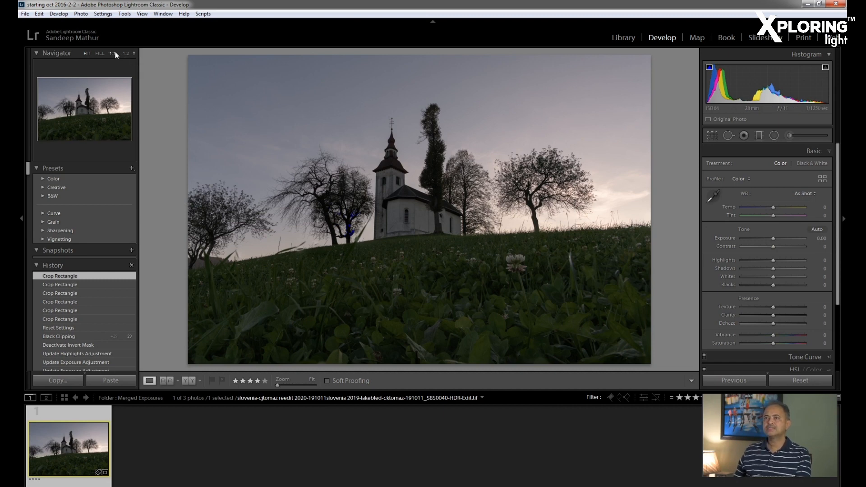
# Step: Add a horizontal graduated filter from above the photo to the hillside with Exposure -0.29, Highlights -21 and Shadows 17
pyautogui.click(134, 53)
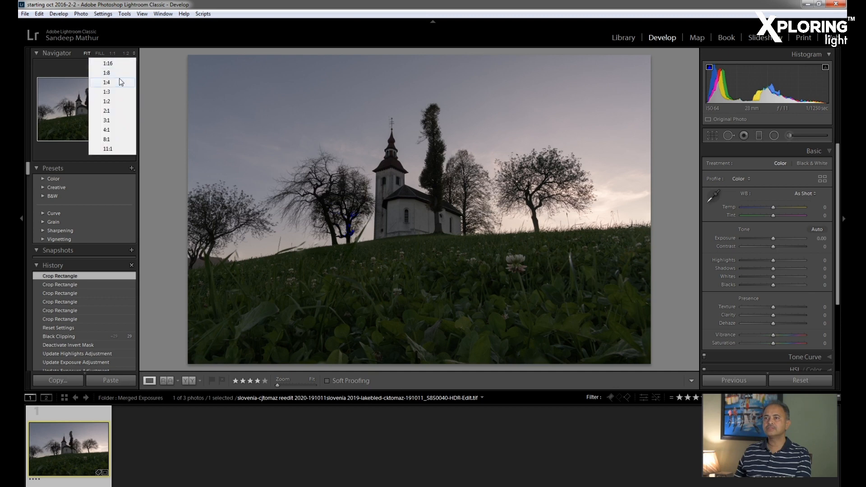
pyautogui.click(117, 64)
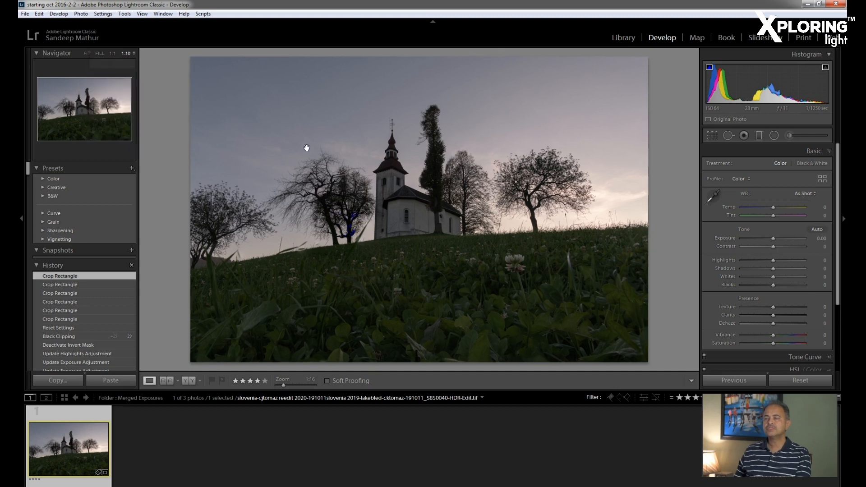
pyautogui.click(759, 135)
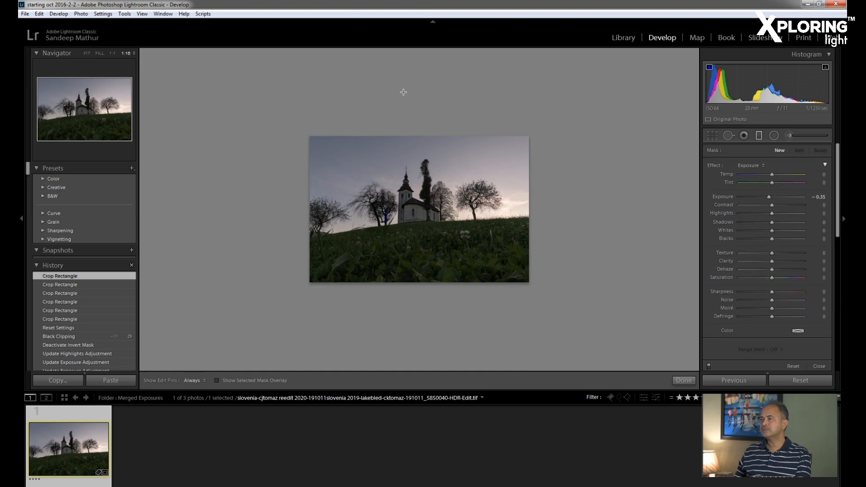
pyautogui.moveTo(407, 95); pyautogui.dragTo(422, 236)
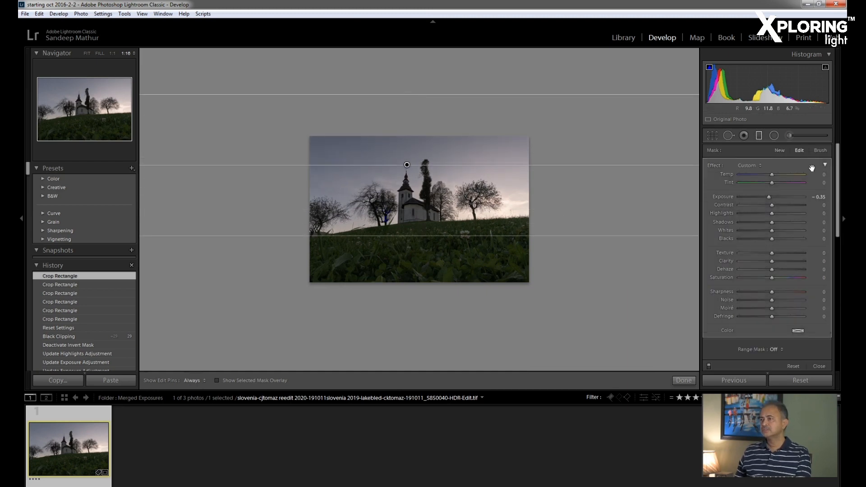
pyautogui.moveTo(770, 197); pyautogui.dragTo(768, 200)
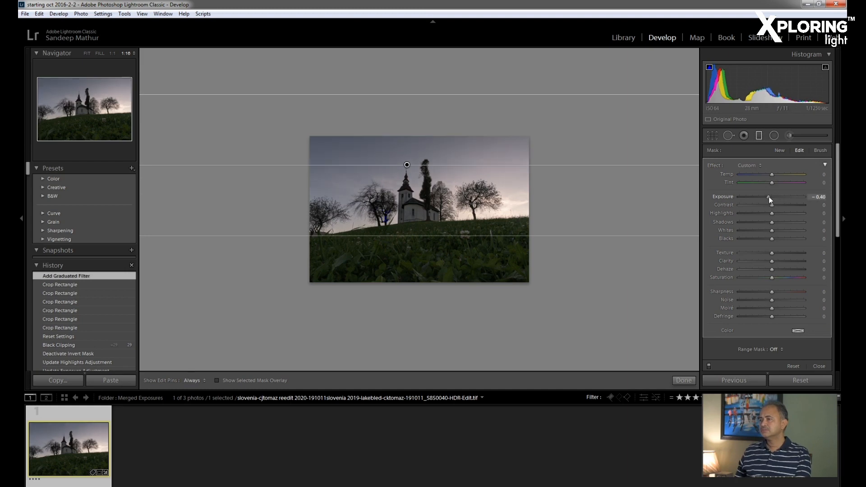
pyautogui.moveTo(770, 200); pyautogui.dragTo(781, 221)
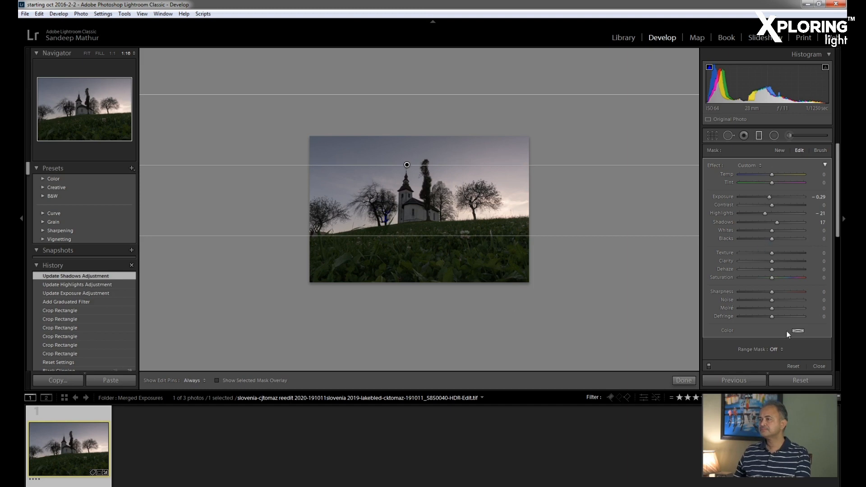
# Step: Add a slanted graduated filter over the upper-left sky and tint it blue with hue 226 and saturation 22%
pyautogui.moveTo(341, 141); pyautogui.dragTo(363, 216)
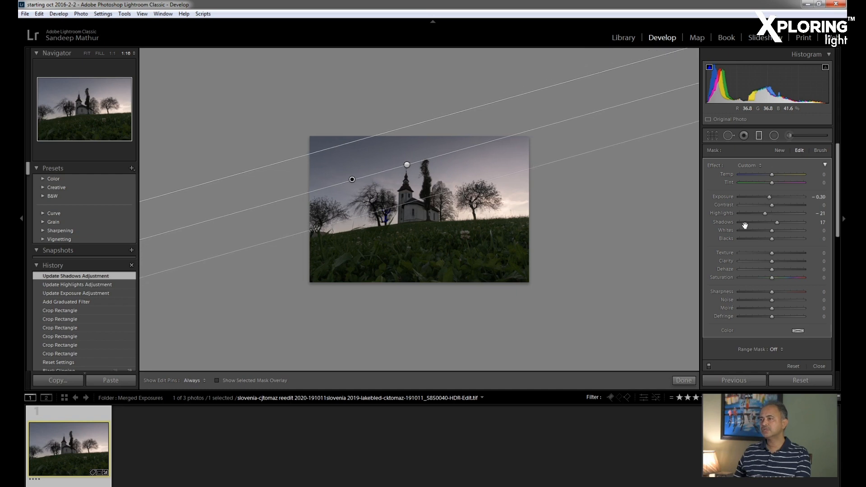
pyautogui.click(792, 332)
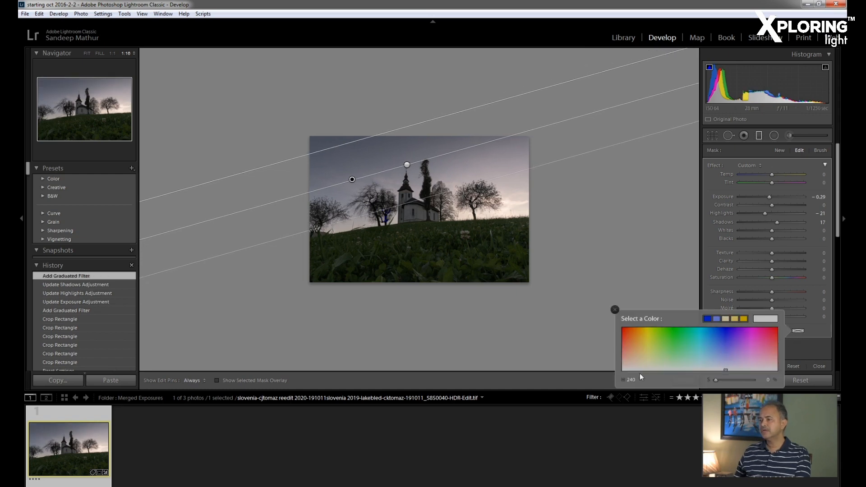
pyautogui.click(720, 361)
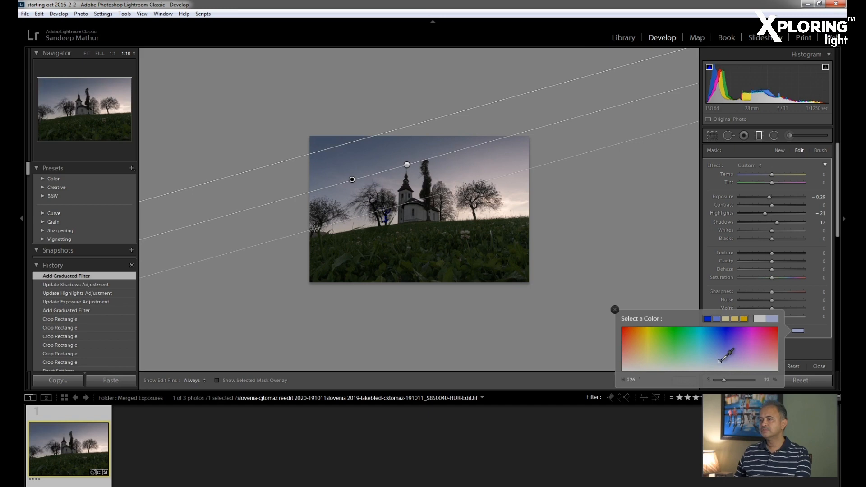
pyautogui.click(615, 310)
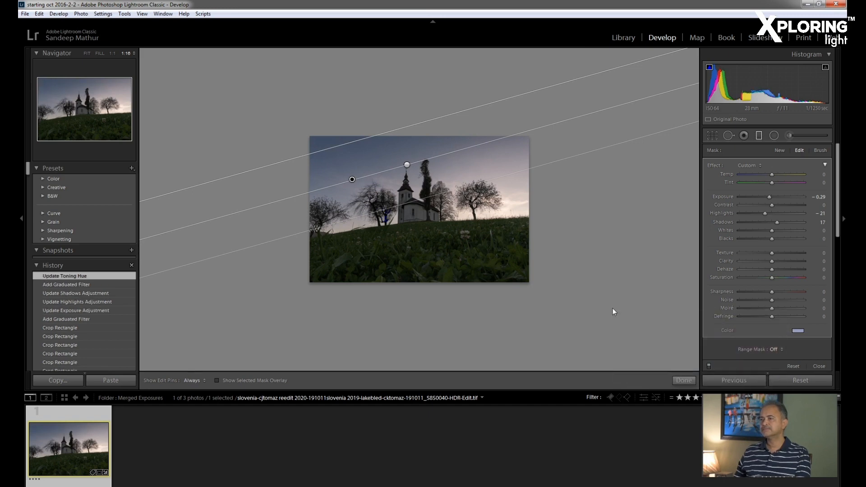
# Step: Add a slanted graduated filter over the lower-left grass with tint hue 2, saturation 2% and Clarity 21
pyautogui.moveTo(346, 295); pyautogui.dragTo(358, 226)
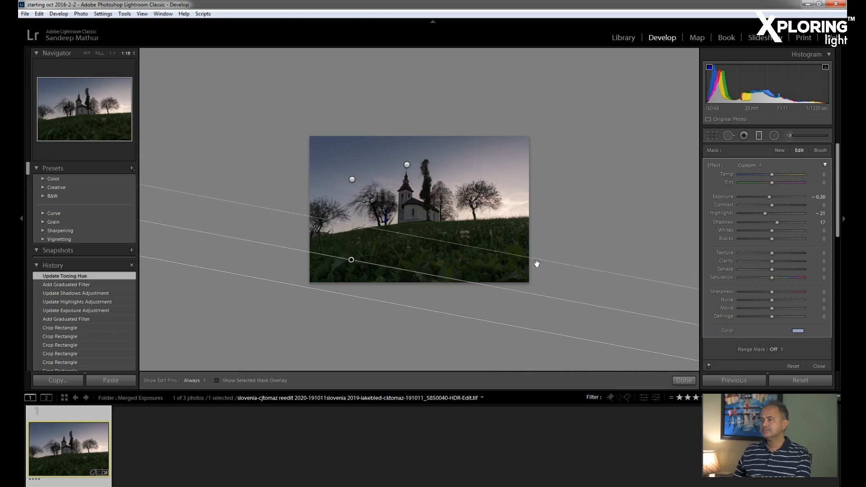
pyautogui.click(798, 331)
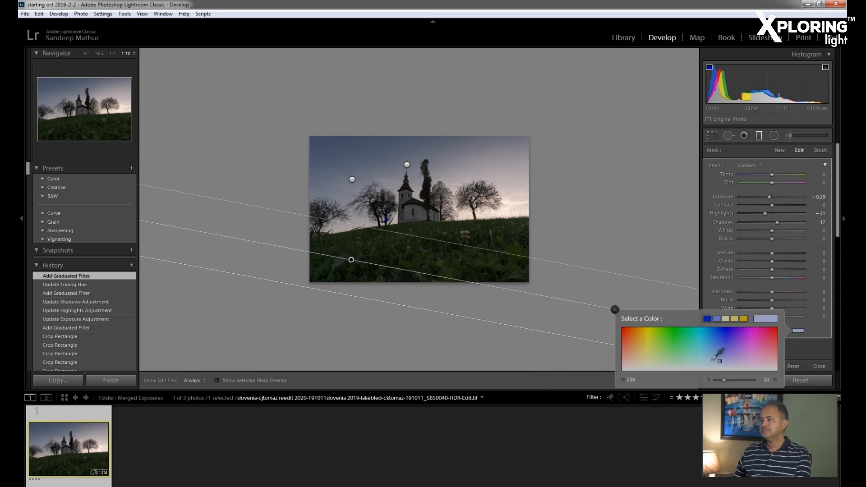
pyautogui.click(623, 369)
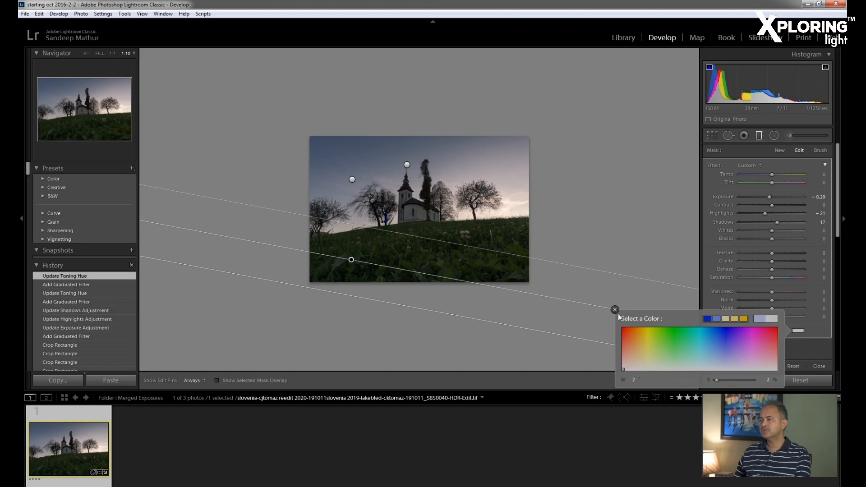
pyautogui.click(617, 313)
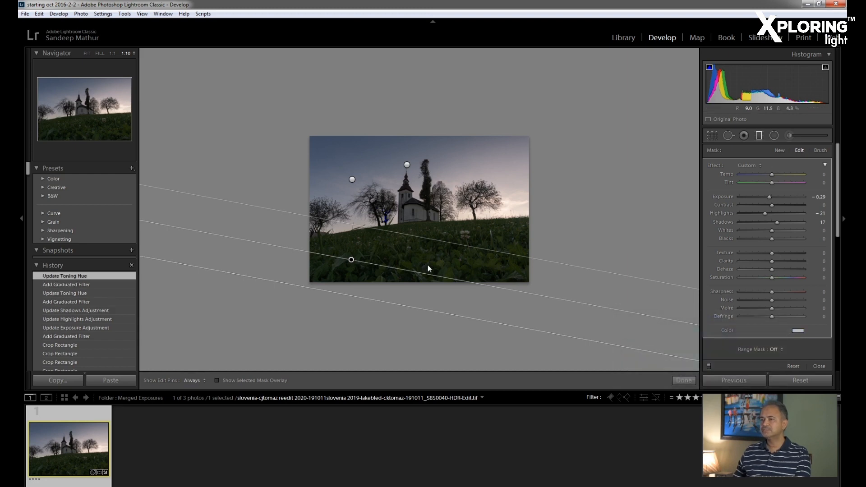
pyautogui.moveTo(782, 262); pyautogui.dragTo(778, 262)
pyautogui.click(690, 251)
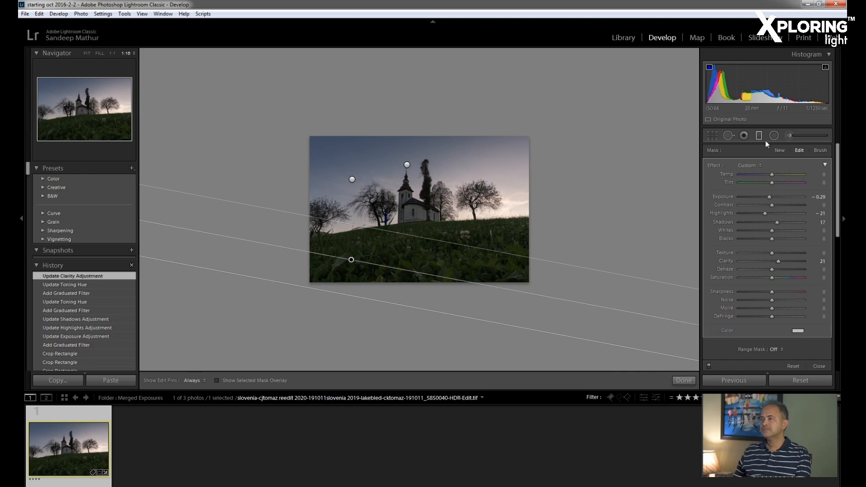
# Step: Delete the extra graduated filter and add a wide, flat radial filter just beyond the photo's right edge with Exposure 0.46, Highlights -18 and Shadows 19
pyautogui.press('Delete')
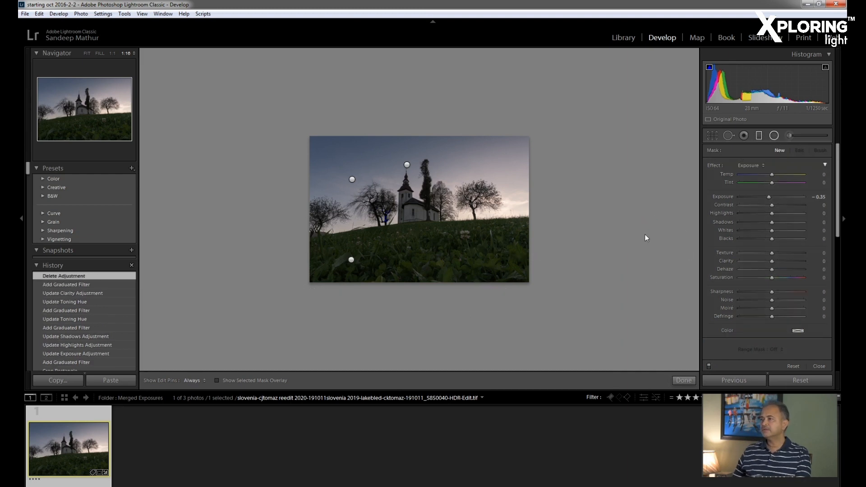
pyautogui.hotkey('shift', 'm')
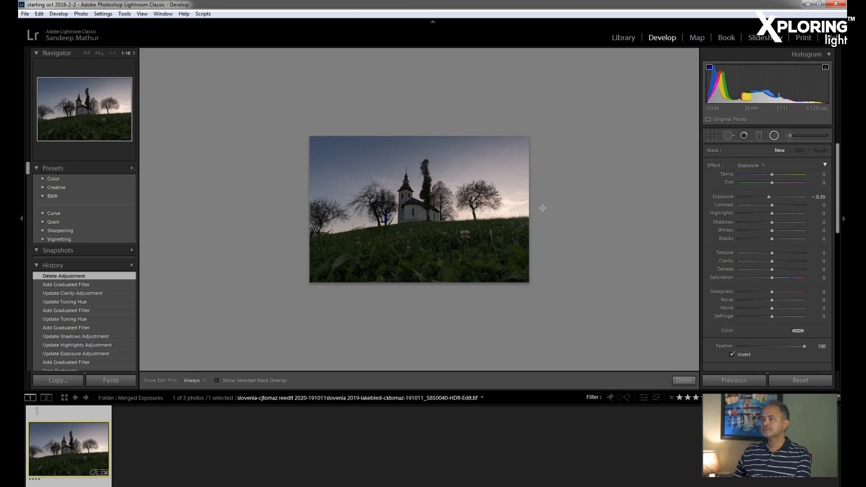
pyautogui.moveTo(534, 208); pyautogui.dragTo(63, 226)
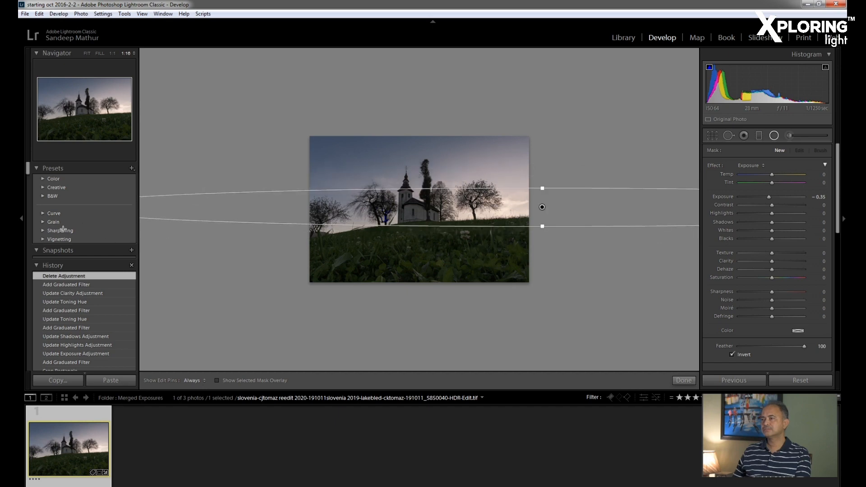
pyautogui.moveTo(772, 196); pyautogui.dragTo(779, 223)
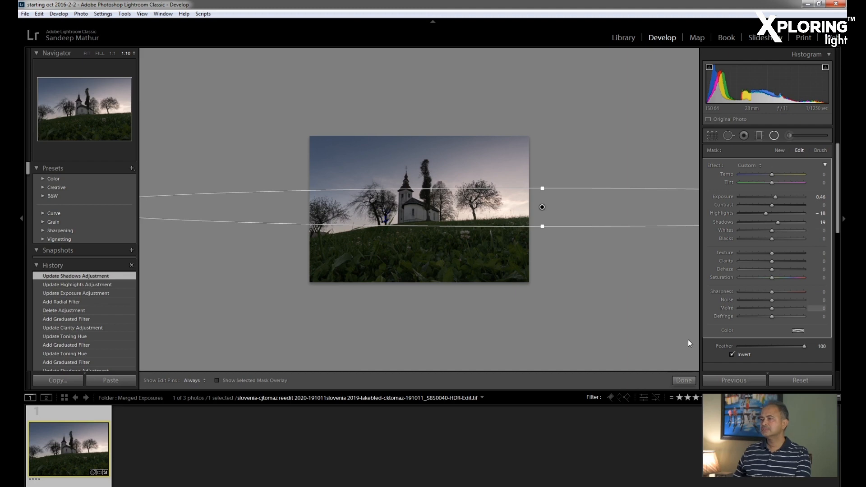
# Step: Tint the radial filter warm with hue 39 and saturation 31%, and extend the ellipse slightly in height
pyautogui.click(799, 331)
pyautogui.click(639, 357)
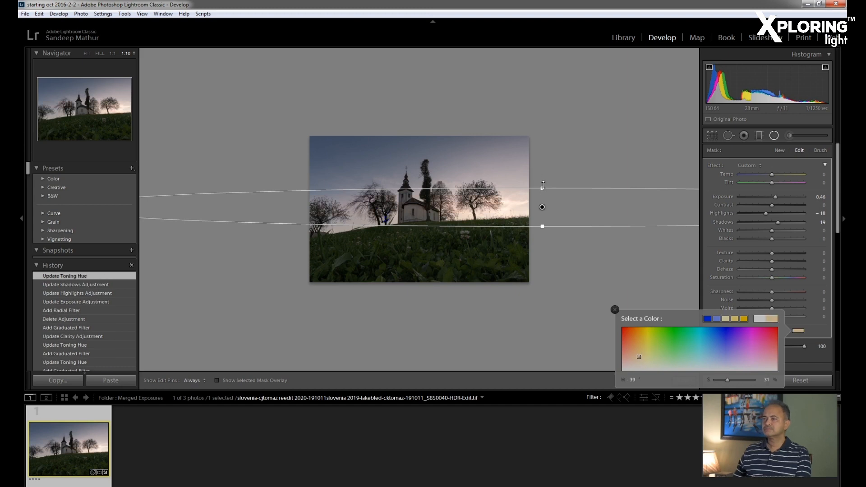
pyautogui.moveTo(543, 185); pyautogui.dragTo(544, 173)
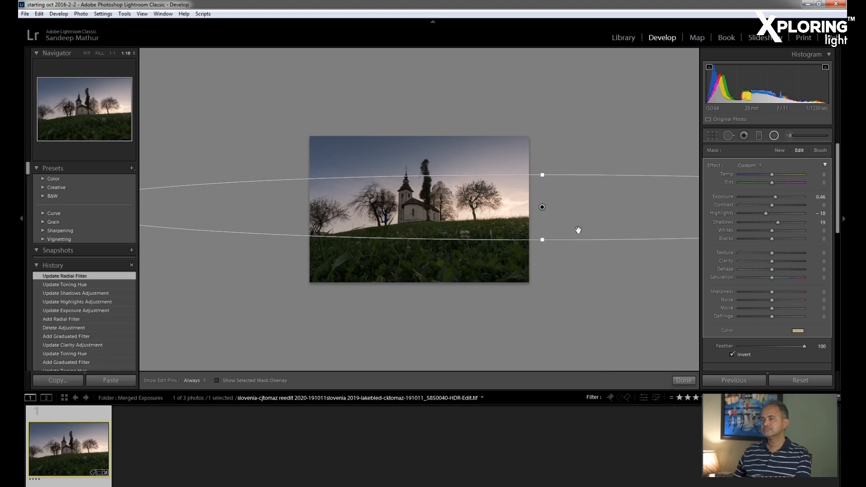
# Step: Duplicate the warm radial filter and rotate the copy so it slants down across the grass toward the lower left
pyautogui.rightClick(543, 207)
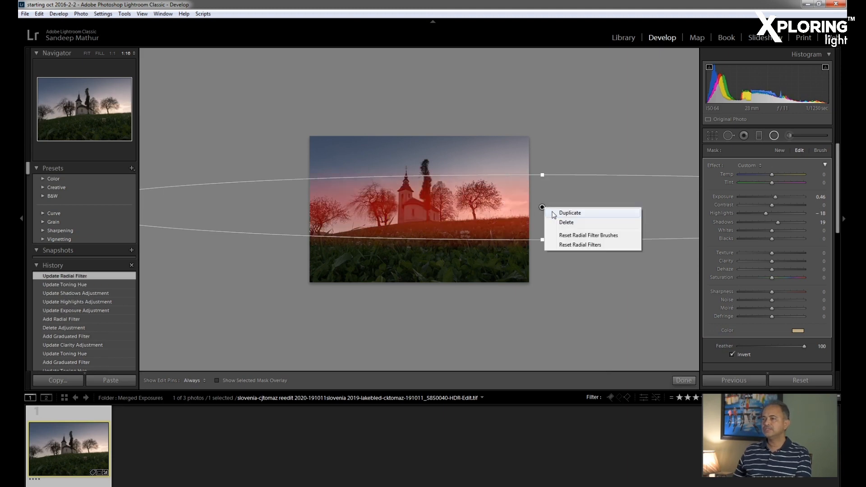
pyautogui.click(559, 212)
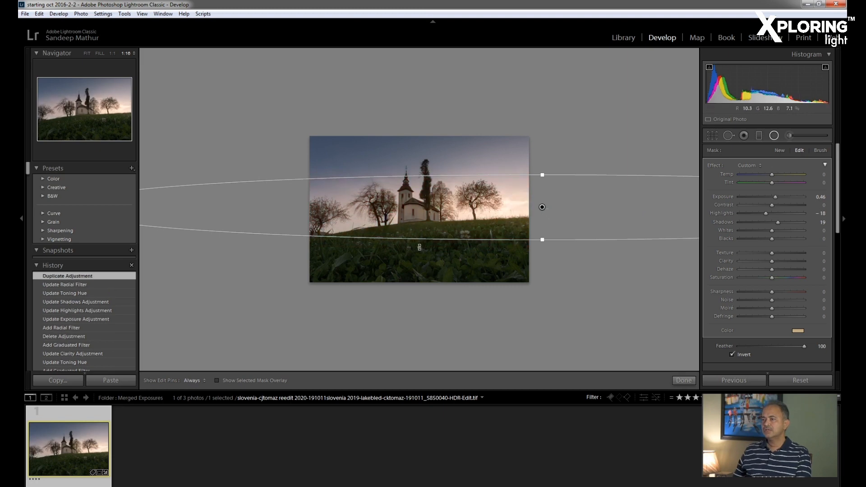
pyautogui.moveTo(312, 236); pyautogui.dragTo(363, 301)
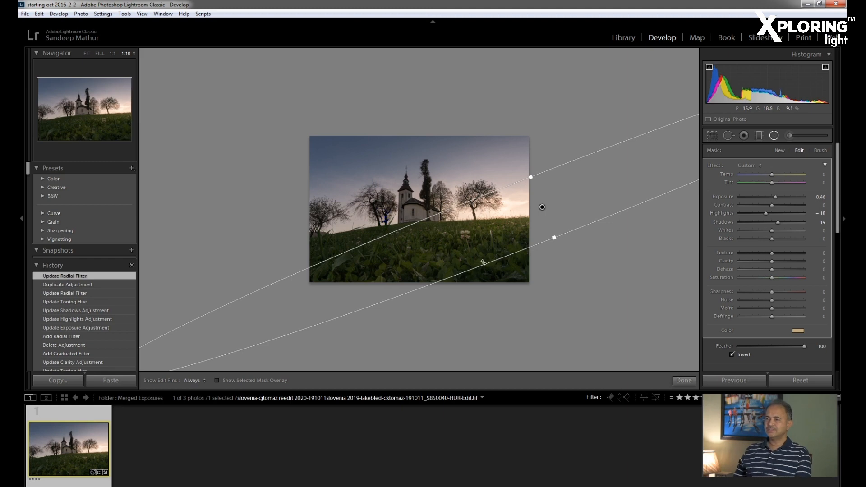
pyautogui.click(684, 381)
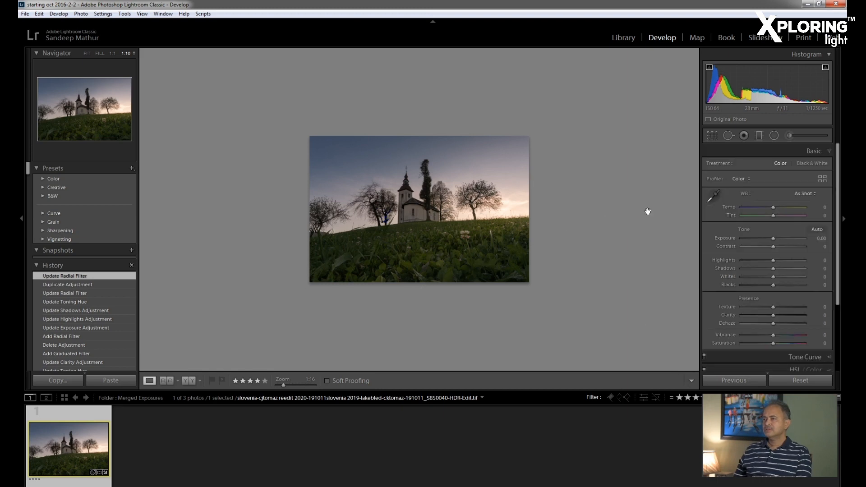
# Step: Add an elliptical radial filter with Exposure -0.35 centered on the church, tall enough to reach from the upper sky to the lower grass
pyautogui.click(774, 135)
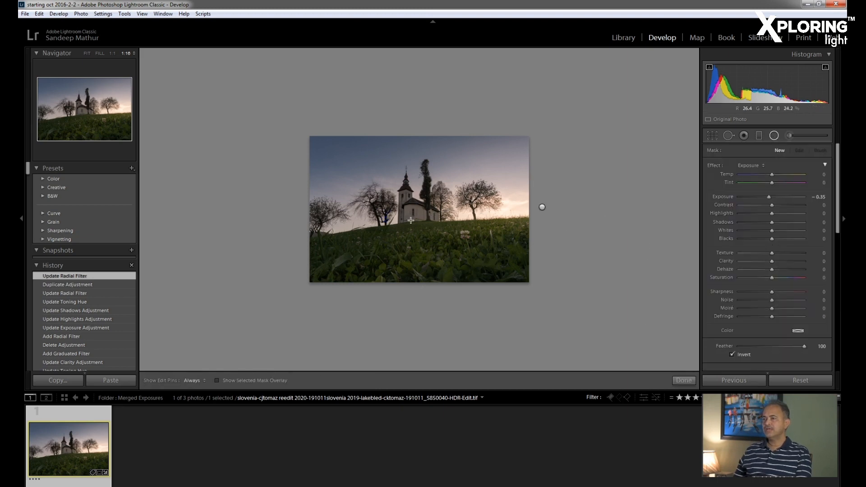
pyautogui.moveTo(413, 217); pyautogui.dragTo(556, 257)
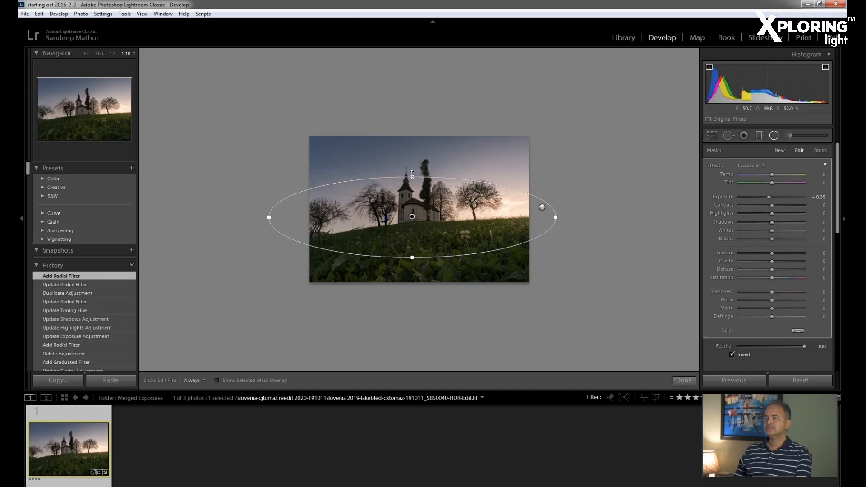
pyautogui.moveTo(411, 173); pyautogui.dragTo(414, 166)
pyautogui.moveTo(413, 265); pyautogui.dragTo(412, 255)
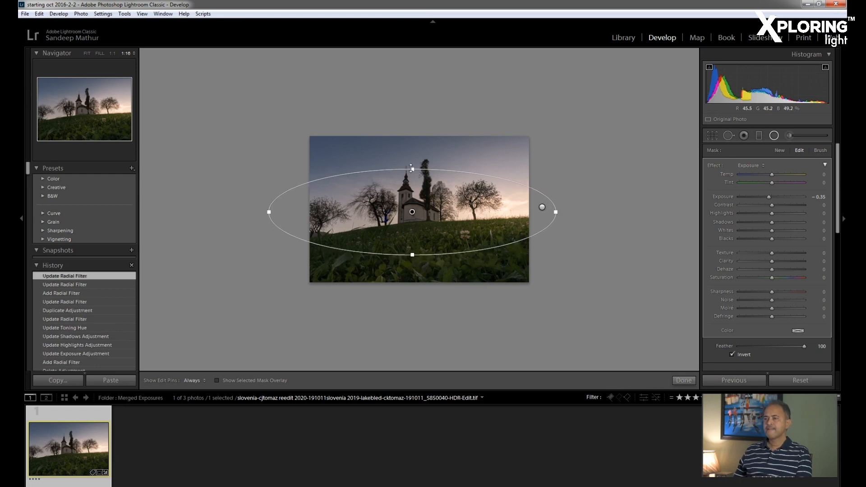
pyautogui.moveTo(412, 168); pyautogui.dragTo(412, 155)
pyautogui.press('alt')
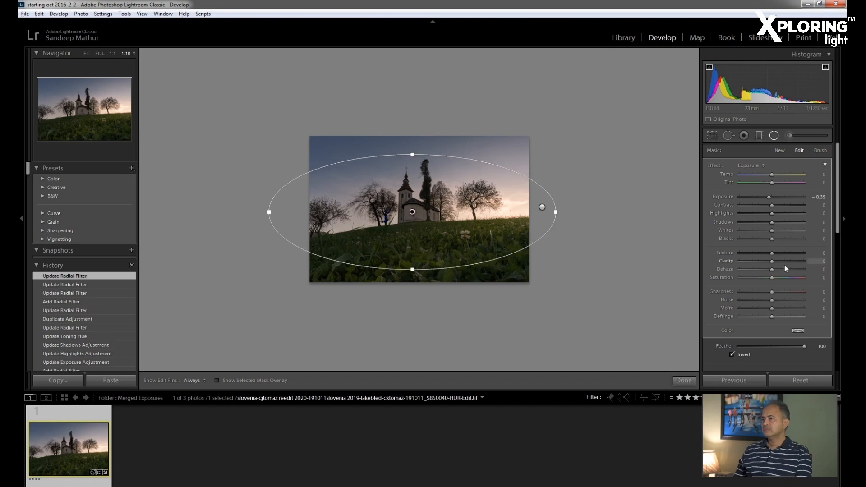
# Step: Turn off Invert for the church's radial filter so it darkens the surroundings, and set its Feather to 80
pyautogui.click(746, 356)
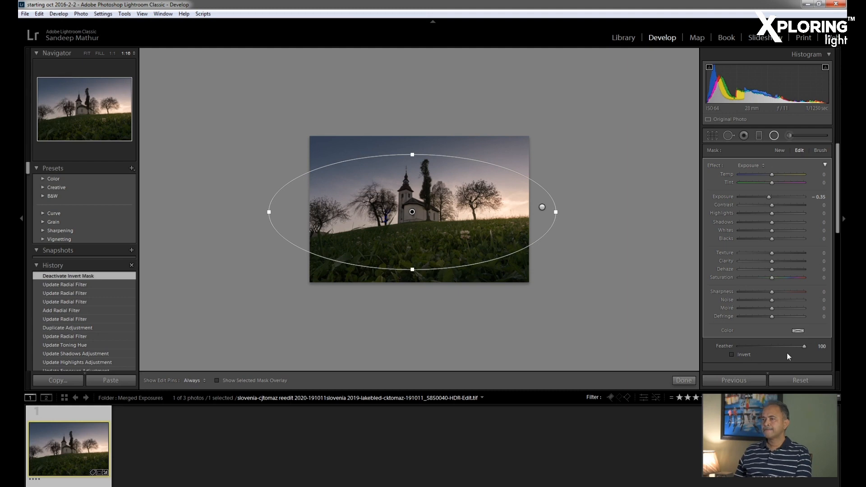
pyautogui.moveTo(803, 347); pyautogui.dragTo(790, 348)
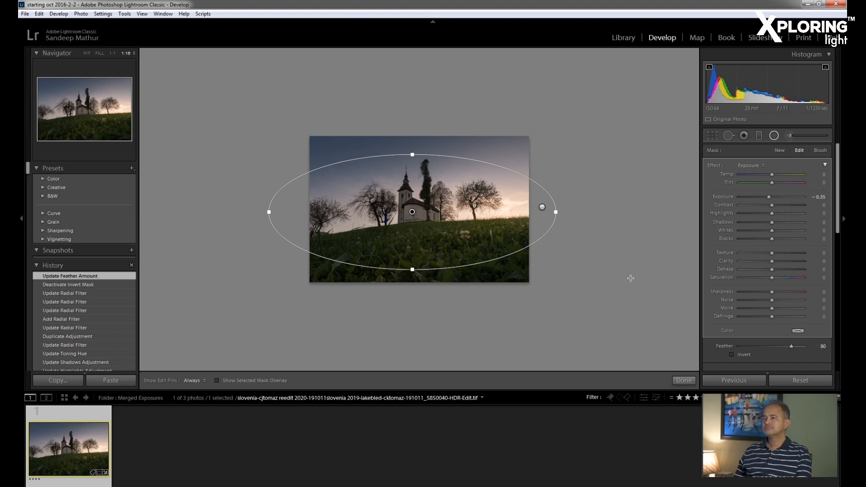
pyautogui.click(689, 380)
# Step: Split-tone the highlights with hue 30 and saturation 28
pyautogui.click(411, 203)
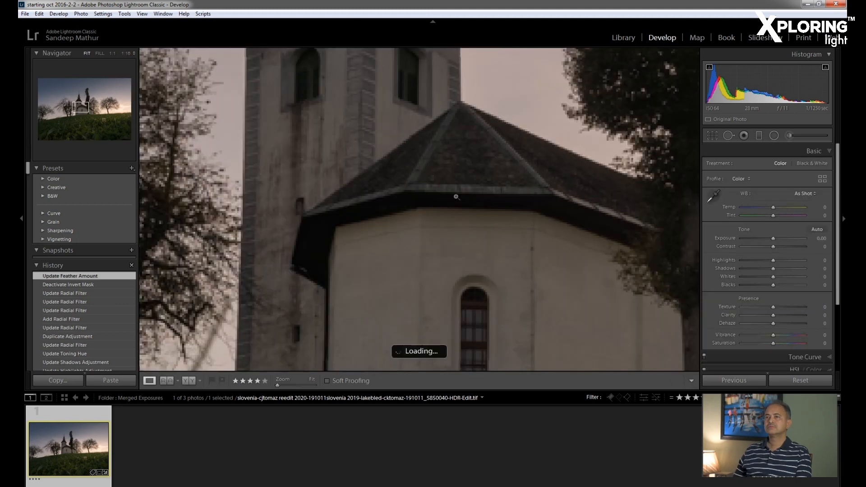
pyautogui.click(548, 291)
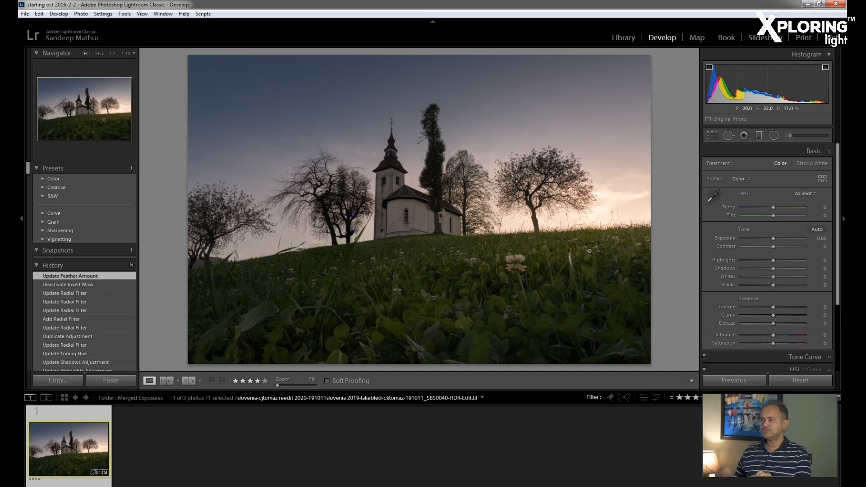
pyautogui.moveTo(840, 236); pyautogui.dragTo(835, 307)
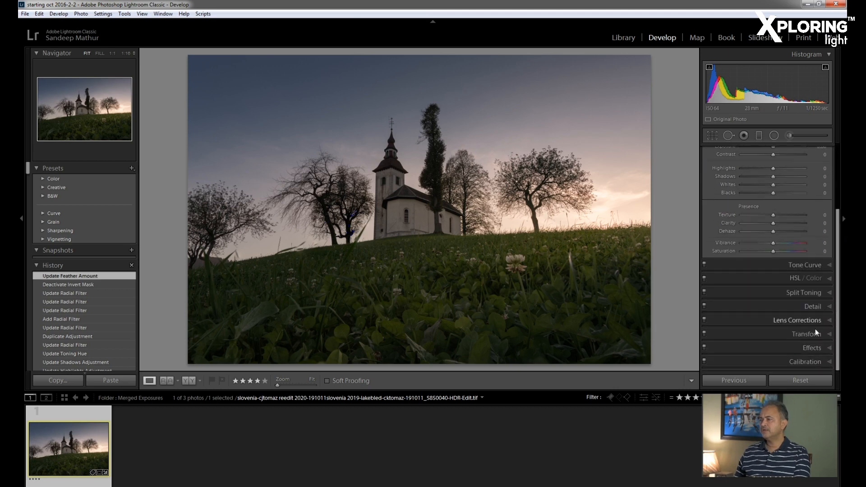
pyautogui.click(829, 292)
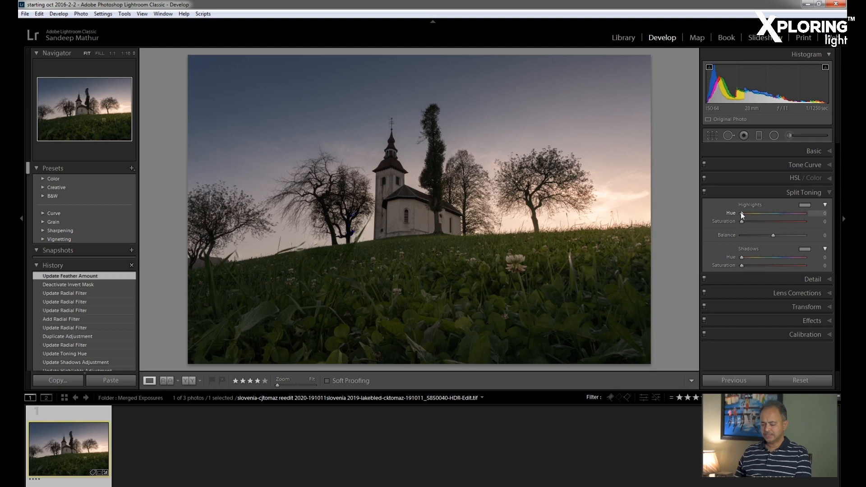
pyautogui.moveTo(741, 213); pyautogui.dragTo(758, 224)
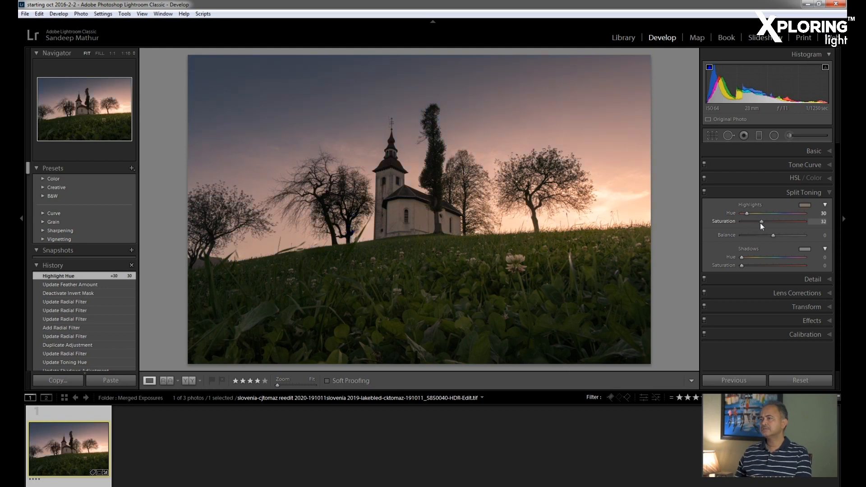
pyautogui.moveTo(759, 222); pyautogui.dragTo(759, 223)
pyautogui.moveTo(757, 223); pyautogui.dragTo(772, 304)
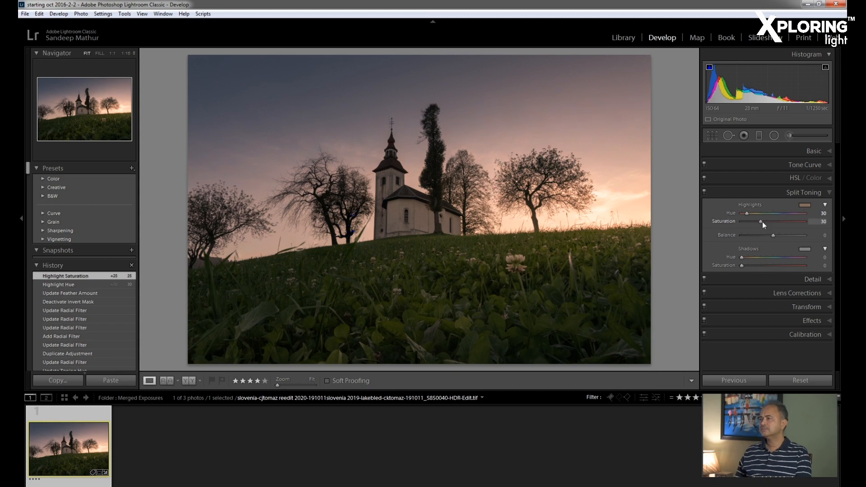
pyautogui.moveTo(761, 221); pyautogui.dragTo(762, 221)
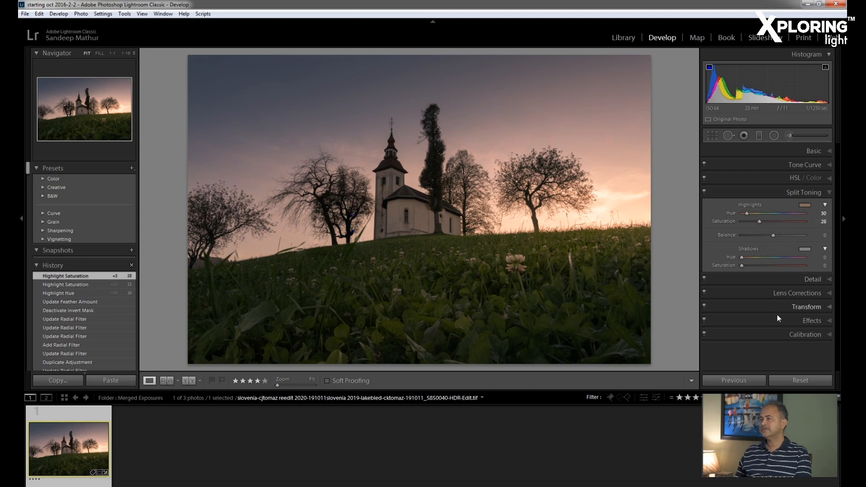
# Step: Split-tone the shadows blue with hue 219 and saturation 14
pyautogui.moveTo(741, 257); pyautogui.dragTo(754, 270)
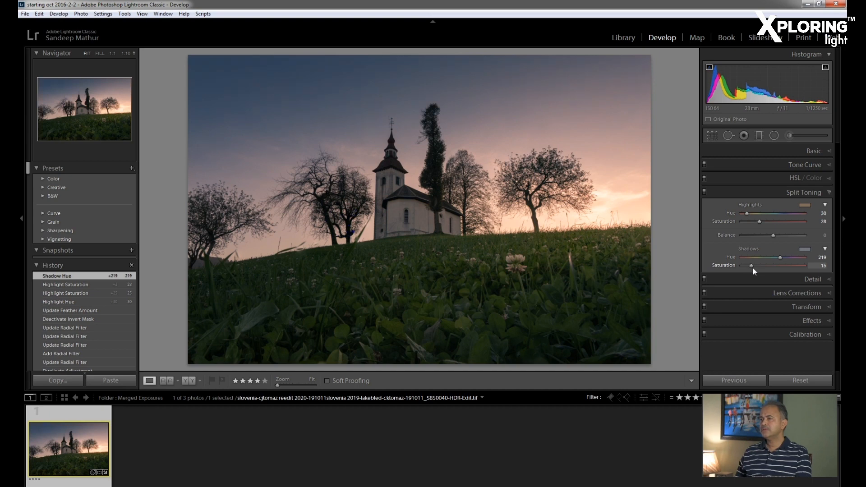
pyautogui.moveTo(752, 268); pyautogui.dragTo(750, 270)
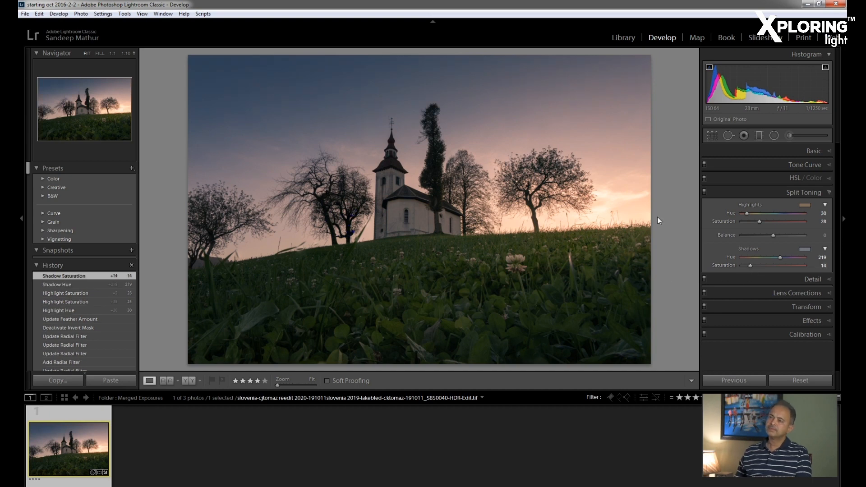
pyautogui.click(829, 193)
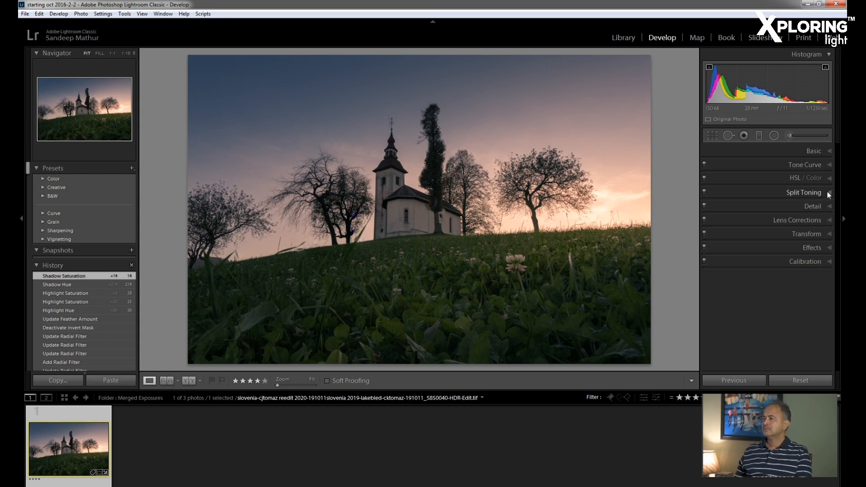
# Step: Shift the Green hue to -18 in the HSL adjustments
pyautogui.click(829, 179)
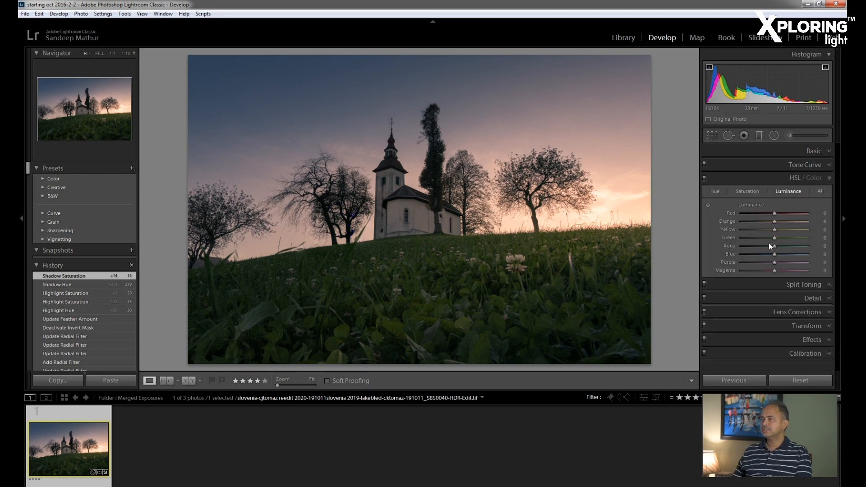
pyautogui.click(718, 191)
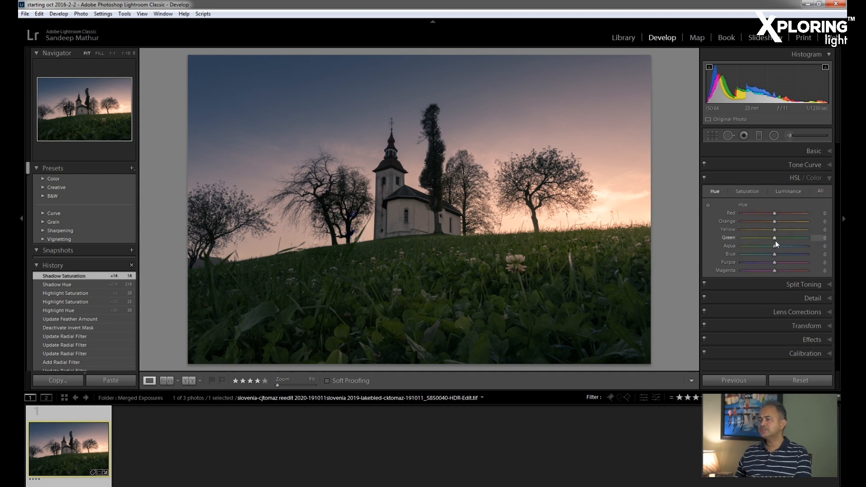
pyautogui.moveTo(774, 239); pyautogui.dragTo(770, 239)
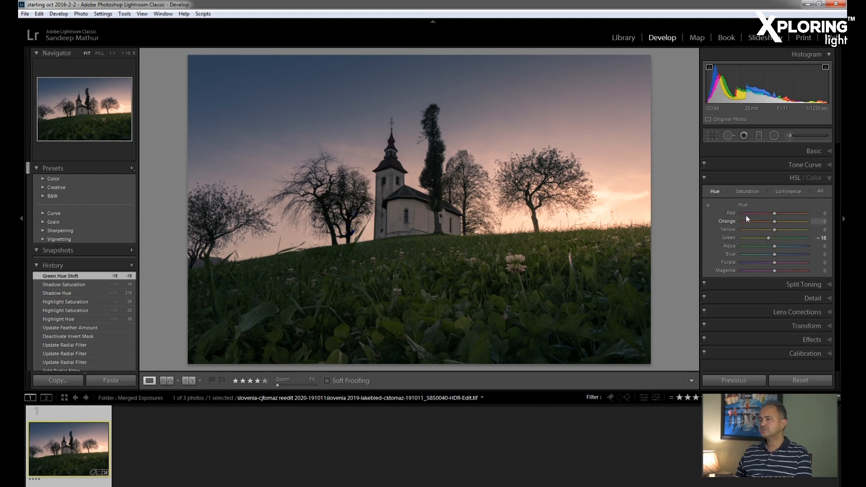
# Step: Set the HSL saturation to +12 for Green, -5 for Aqua, +11 for Blue and +9 for Orange
pyautogui.click(748, 191)
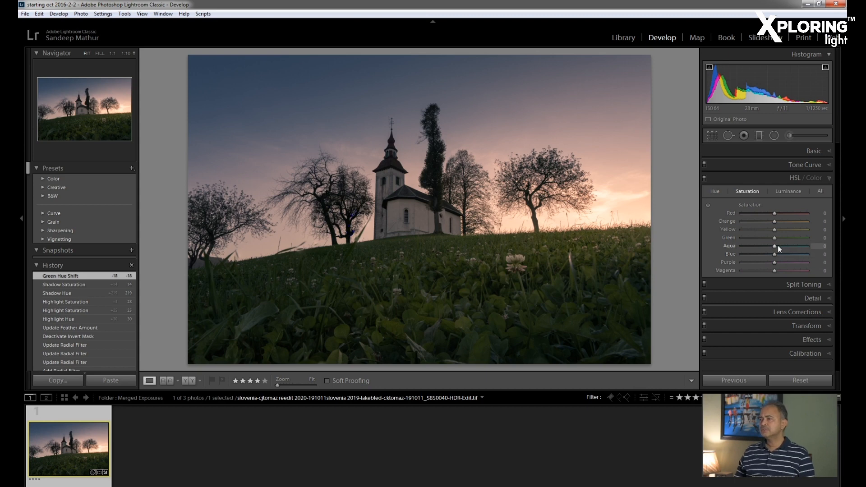
pyautogui.moveTo(774, 239); pyautogui.dragTo(780, 239)
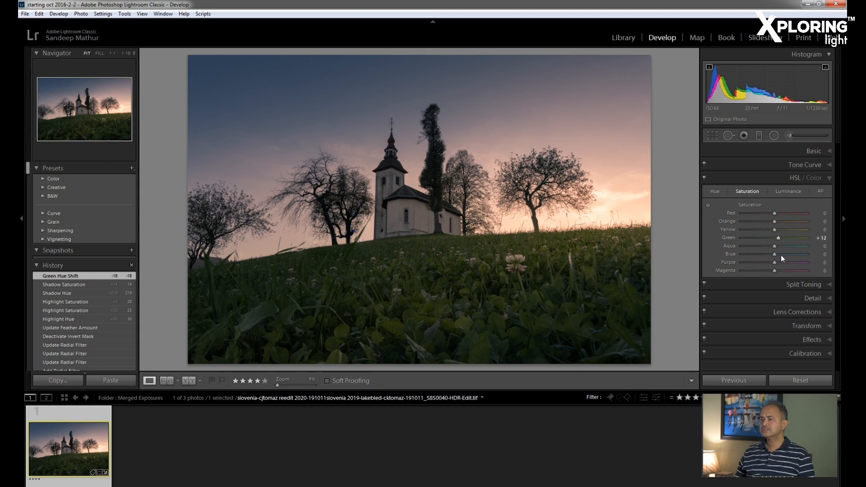
pyautogui.moveTo(773, 250); pyautogui.dragTo(778, 255)
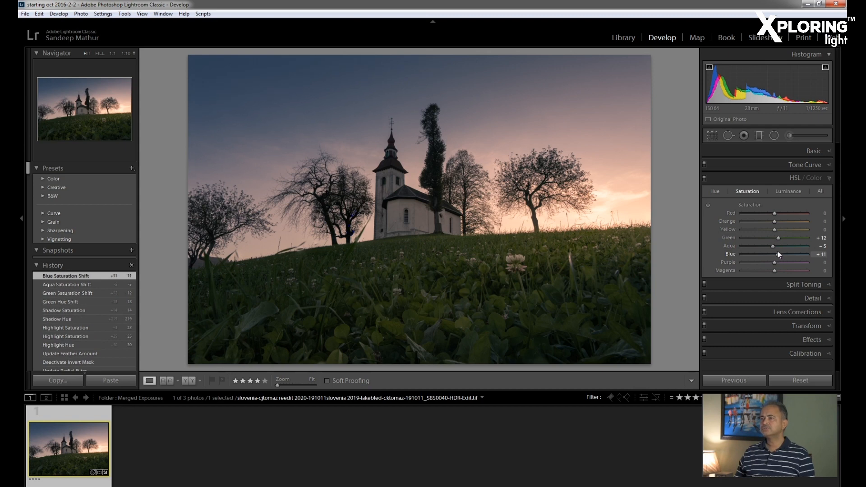
pyautogui.moveTo(778, 223); pyautogui.dragTo(779, 223)
# Step: Set the HSL luminance to +12 for Green and -12 for Blue, and raise the Orange luminance slightly
pyautogui.click(790, 191)
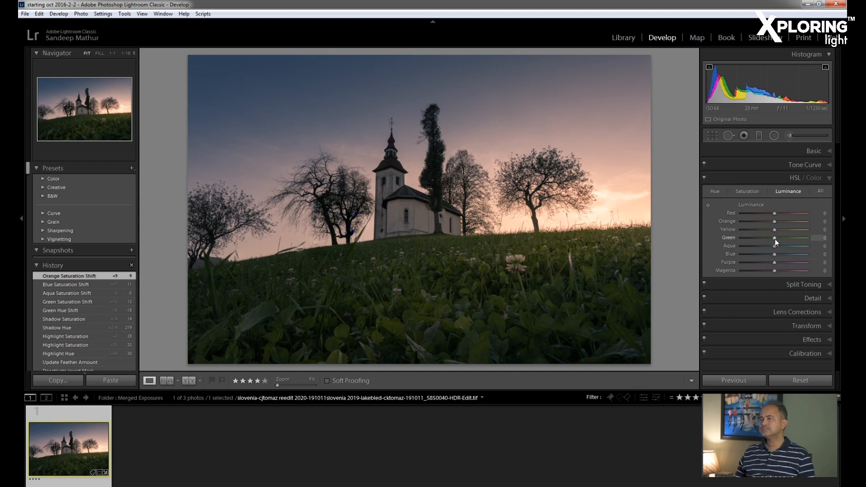
pyautogui.moveTo(775, 239); pyautogui.dragTo(778, 239)
pyautogui.click(775, 255)
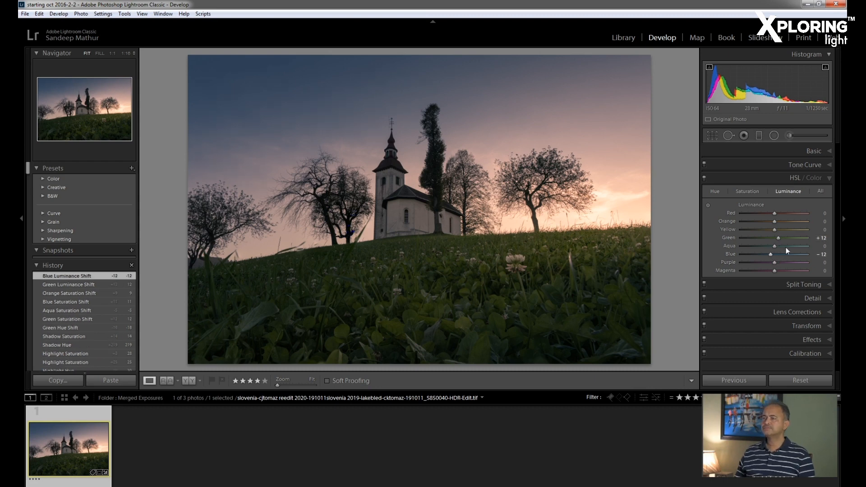
pyautogui.moveTo(776, 220); pyautogui.dragTo(780, 219)
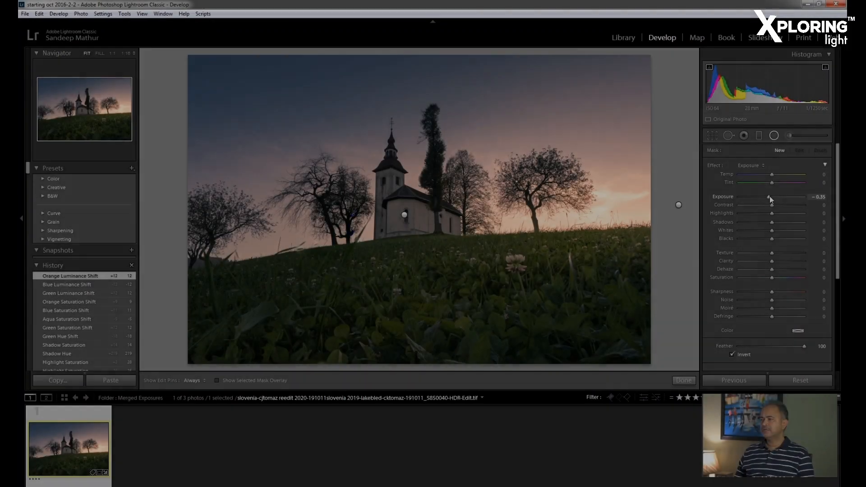
# Step: Add a radial filter around the large clover flower in the foreground and set its exposure to 0.29
pyautogui.moveTo(769, 196); pyautogui.dragTo(775, 196)
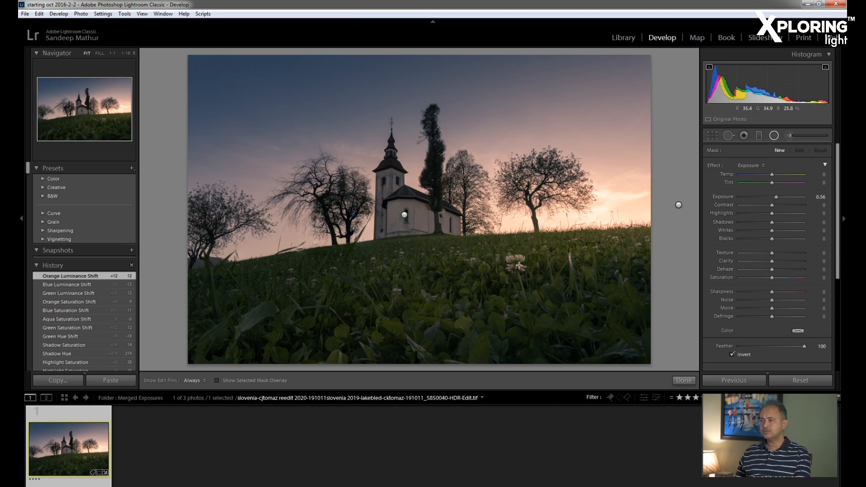
pyautogui.moveTo(529, 277); pyautogui.dragTo(552, 287)
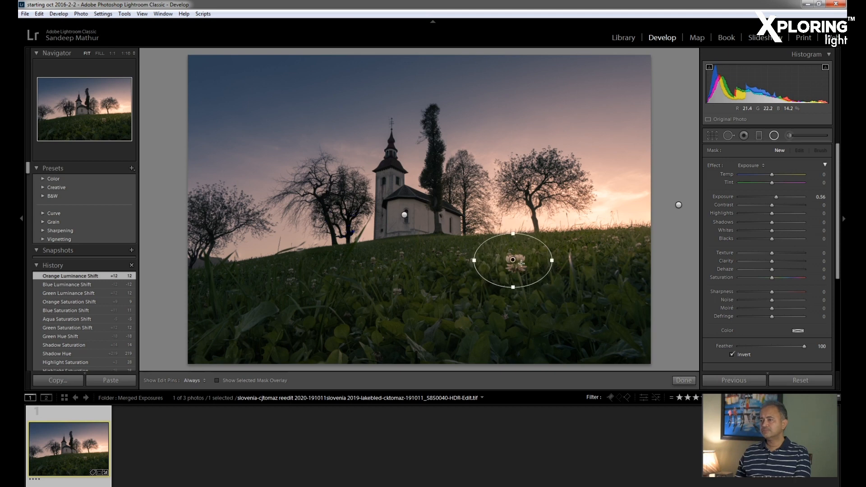
pyautogui.moveTo(513, 260); pyautogui.dragTo(519, 267)
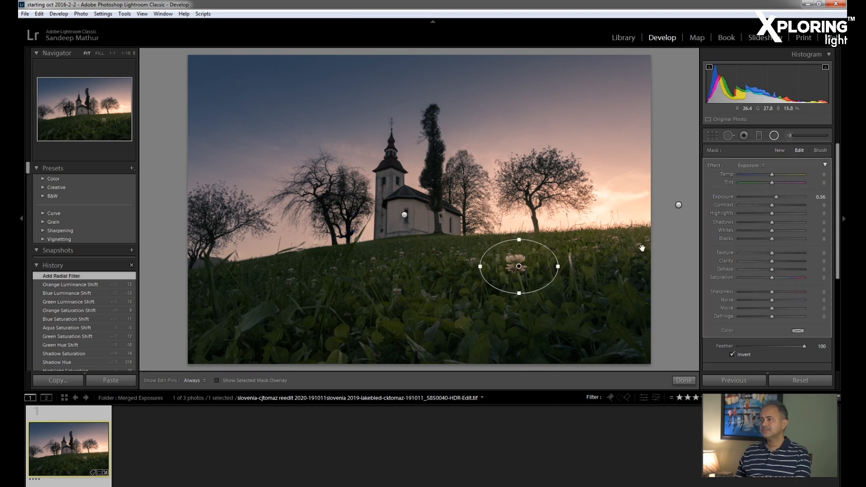
pyautogui.doubleClick(777, 198)
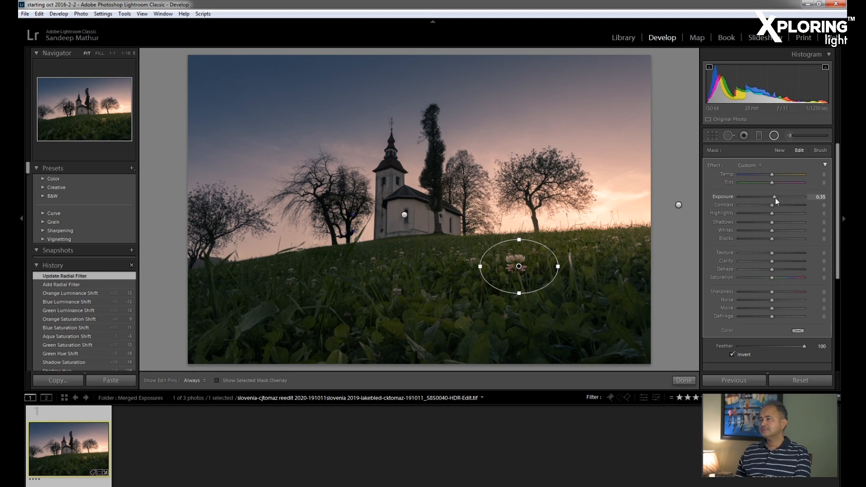
pyautogui.moveTo(775, 199); pyautogui.dragTo(774, 199)
# Step: Duplicate the flower's radial filter and fit the copies over the church tower, the church wall and the far end of the building
pyautogui.rightClick(518, 266)
pyautogui.click(535, 269)
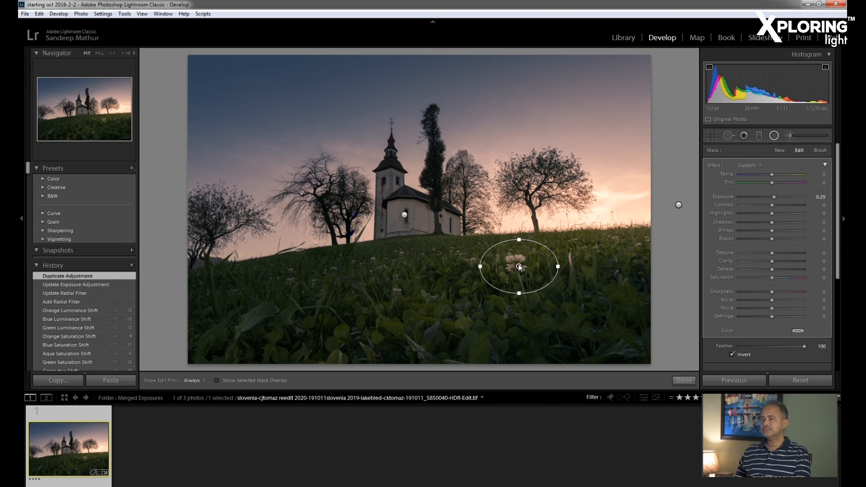
pyautogui.moveTo(519, 266); pyautogui.dragTo(405, 185)
pyautogui.rightClick(429, 219)
pyautogui.click(454, 225)
pyautogui.click(429, 218)
pyautogui.moveTo(468, 218)
pyautogui.mouseDown()
pyautogui.moveTo(421, 215)
pyautogui.moveTo(451, 223)
pyautogui.mouseUp()
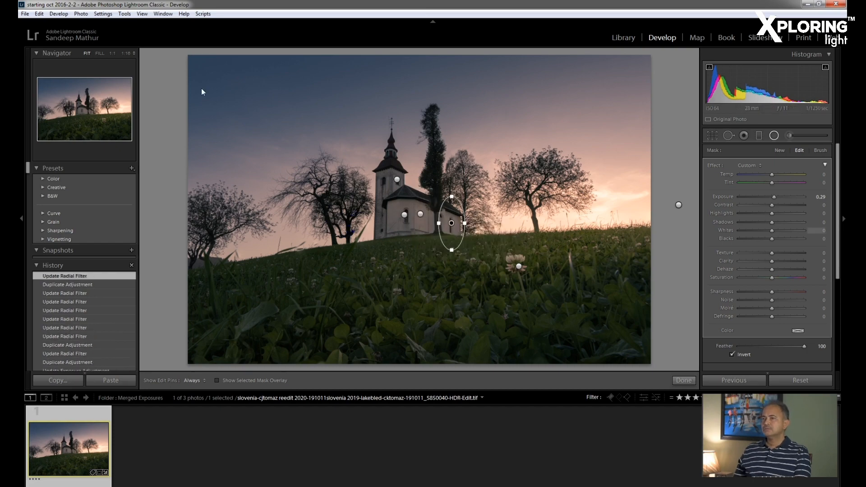
# Step: Zoom to 1:2 on the large clover flower and brighten its petals with adjustment brush strokes at 0.56 exposure
pyautogui.click(112, 53)
pyautogui.moveTo(109, 125); pyautogui.dragTo(106, 119)
pyautogui.click(127, 54)
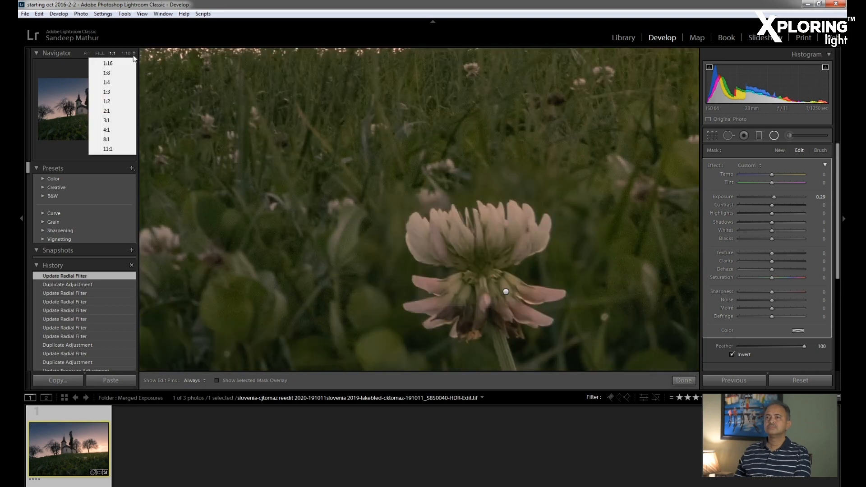
pyautogui.click(109, 98)
pyautogui.click(789, 136)
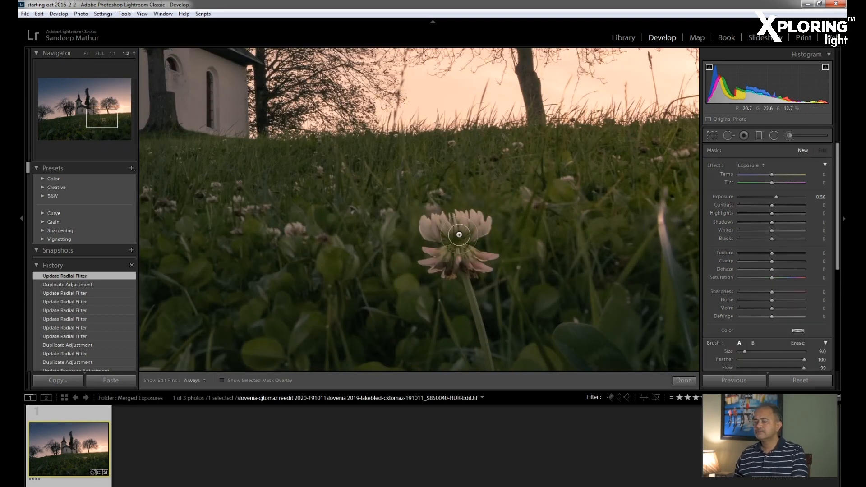
pyautogui.moveTo(425, 234); pyautogui.dragTo(451, 236)
pyautogui.moveTo(460, 218)
pyautogui.mouseDown()
pyautogui.moveTo(462, 234)
pyautogui.moveTo(481, 238)
pyautogui.moveTo(478, 262)
pyautogui.mouseUp()
pyautogui.moveTo(473, 268); pyautogui.dragTo(440, 254)
pyautogui.moveTo(443, 266); pyautogui.dragTo(453, 243)
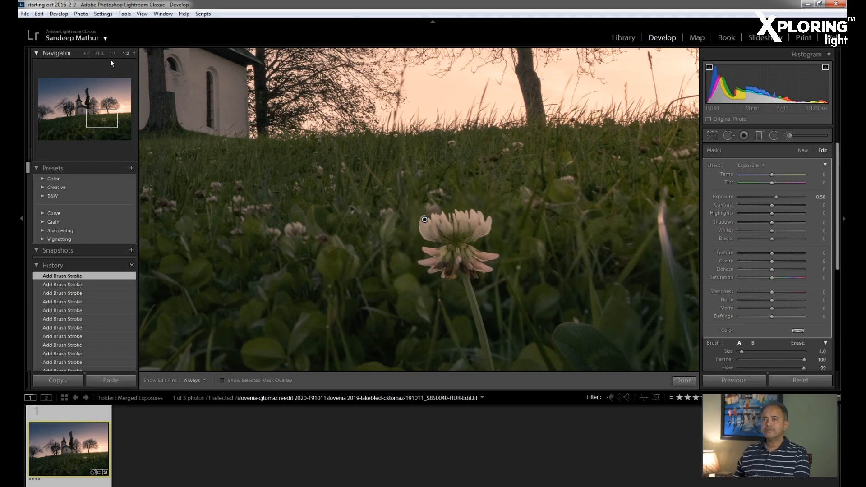
# Step: Fit the whole photo in view, brighten the small flowers scattered in the grass with the same brush adjustment, and finish brushing
pyautogui.click(83, 54)
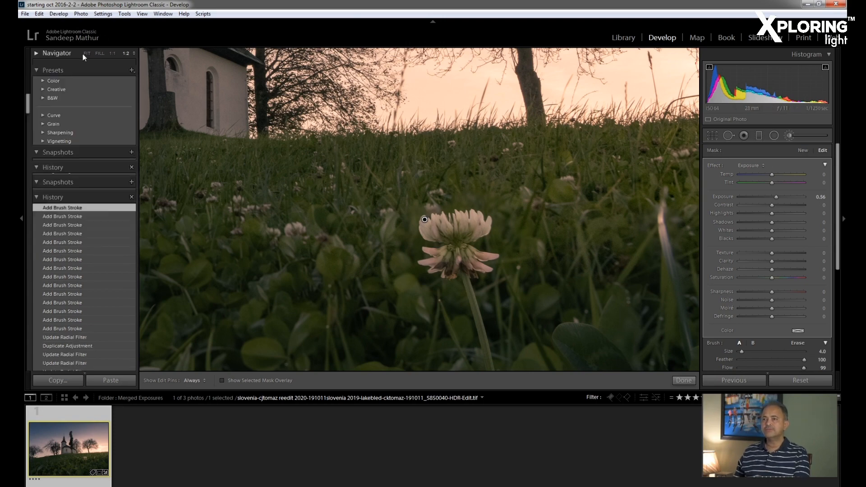
pyautogui.click(86, 53)
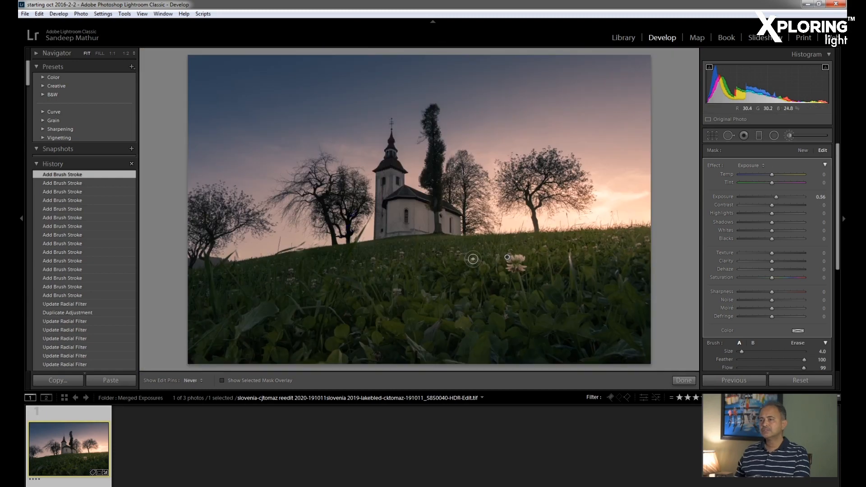
pyautogui.click(396, 291)
pyautogui.click(402, 252)
pyautogui.click(334, 267)
pyautogui.click(322, 279)
pyautogui.click(291, 279)
pyautogui.click(292, 272)
pyautogui.click(642, 294)
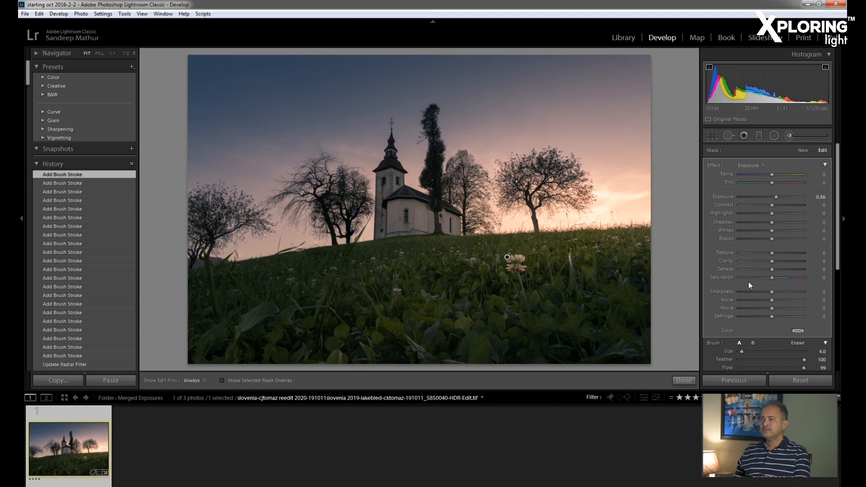
pyautogui.click(686, 381)
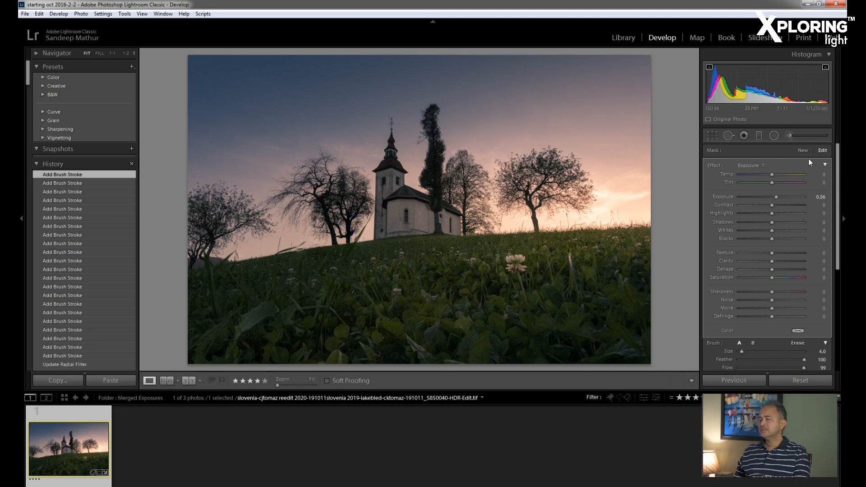
# Step: Choose a saved effect preset for a new radial filter and draw the filter over the foreground grass
pyautogui.click(774, 135)
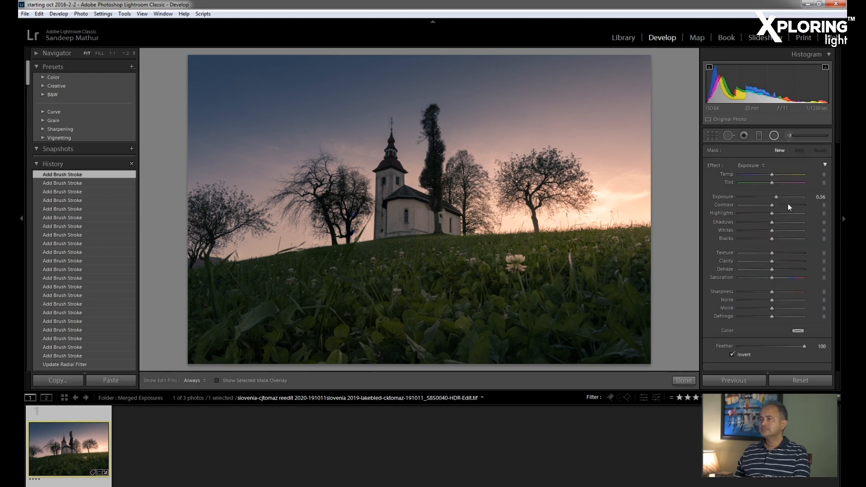
pyautogui.click(753, 165)
pyautogui.click(748, 331)
pyautogui.moveTo(456, 287); pyautogui.dragTo(531, 314)
pyautogui.moveTo(456, 286); pyautogui.dragTo(239, 275)
# Step: Duplicate the grass radial filter, spread the copies across the foreground meadow and close the filter editing
pyautogui.rightClick(317, 331)
pyautogui.click(339, 334)
pyautogui.rightClick(557, 350)
pyautogui.click(573, 356)
pyautogui.rightClick(628, 271)
pyautogui.click(645, 276)
pyautogui.moveTo(324, 260); pyautogui.dragTo(323, 263)
pyautogui.click(684, 380)
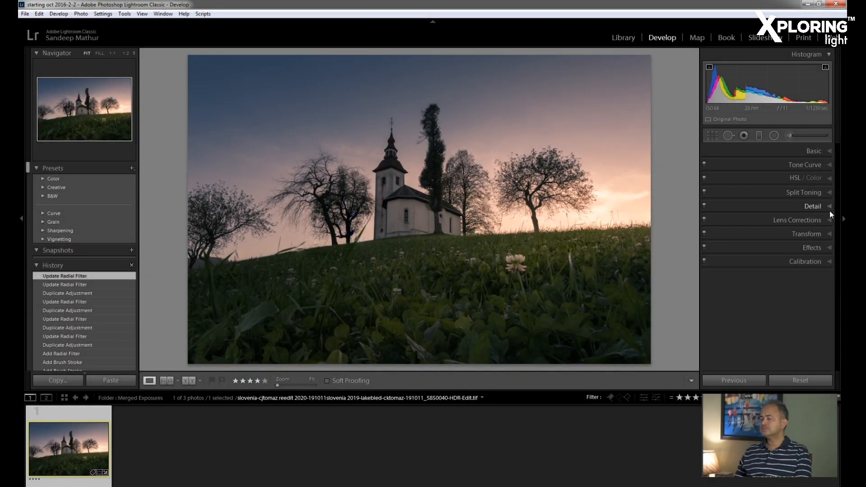
# Step: Set the luminance noise reduction to 14 and the sharpening amount to 39
pyautogui.click(830, 212)
pyautogui.scroll(-3, 828, 278)
pyautogui.scroll(1, 828, 283)
pyautogui.moveTo(743, 274); pyautogui.dragTo(754, 275)
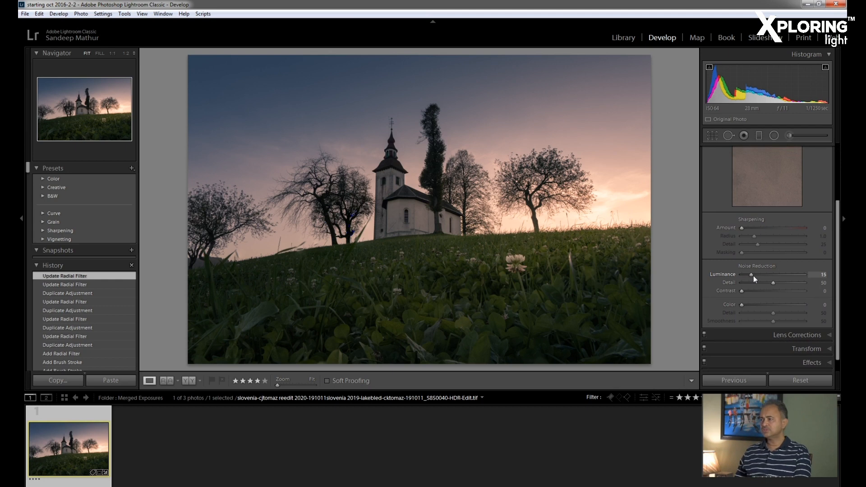
pyautogui.moveTo(753, 276); pyautogui.dragTo(749, 275)
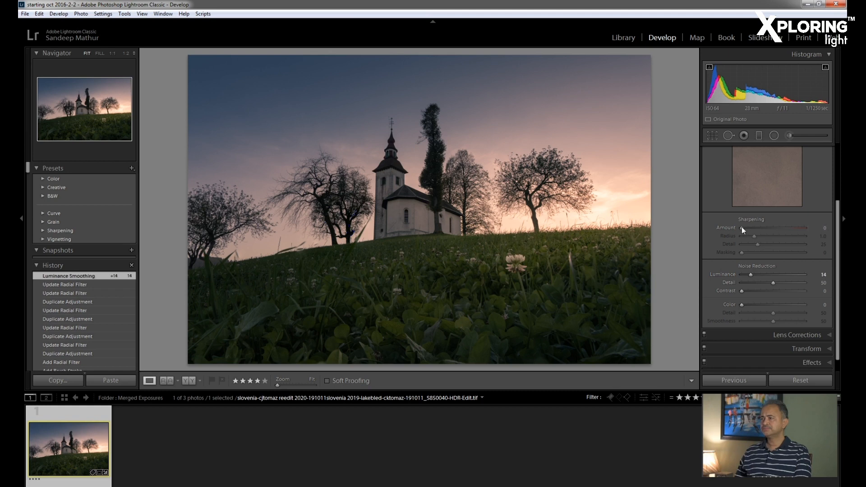
pyautogui.moveTo(741, 229); pyautogui.dragTo(760, 234)
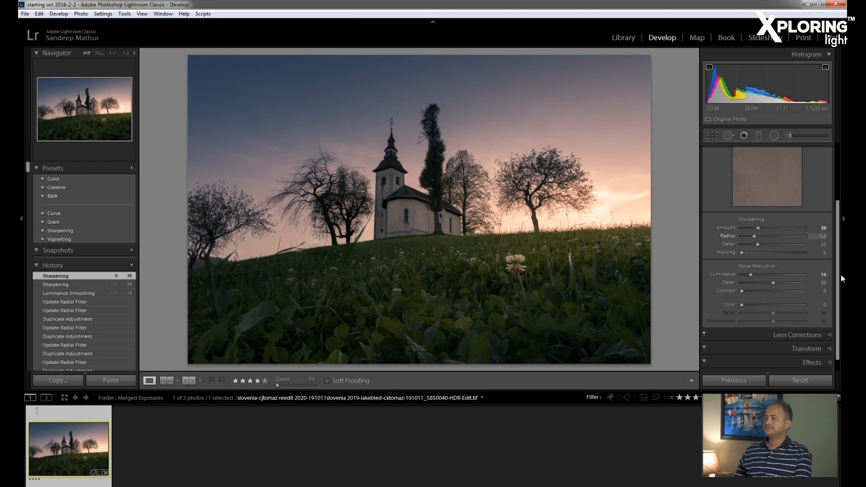
# Step: Add a Highlight Priority post-crop vignette with amount -11 and feather 59
pyautogui.scroll(-1, 840, 293)
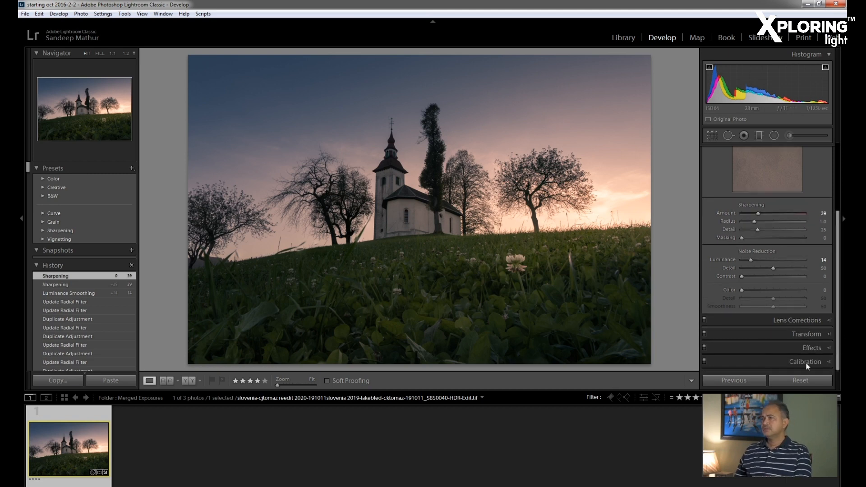
pyautogui.click(829, 348)
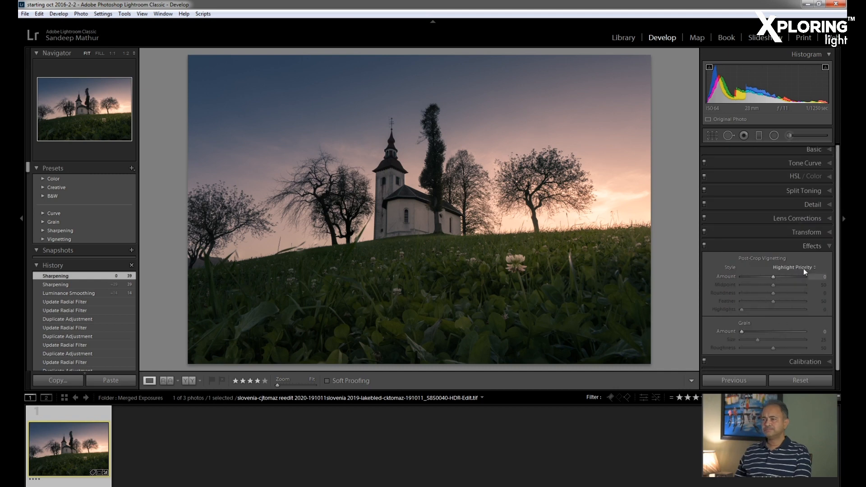
pyautogui.moveTo(773, 277); pyautogui.dragTo(770, 280)
pyautogui.moveTo(769, 280); pyautogui.dragTo(770, 281)
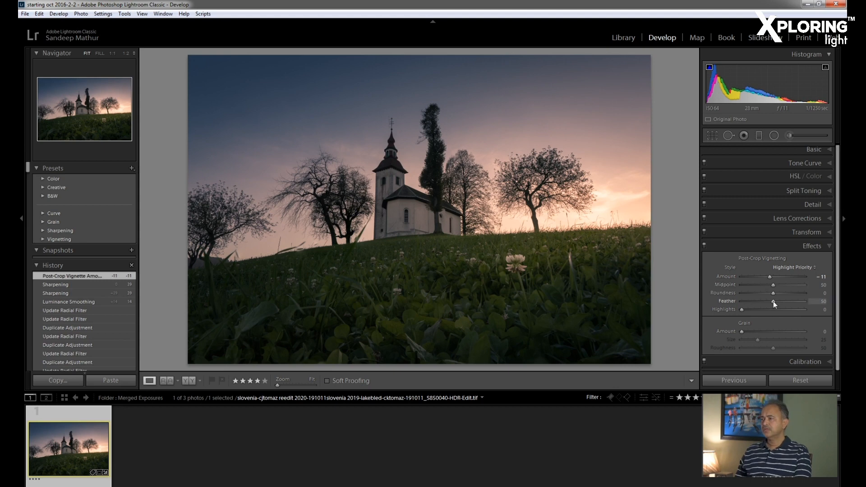
pyautogui.moveTo(773, 301)
pyautogui.mouseDown()
pyautogui.moveTo(727, 308)
pyautogui.moveTo(771, 302)
pyautogui.mouseUp()
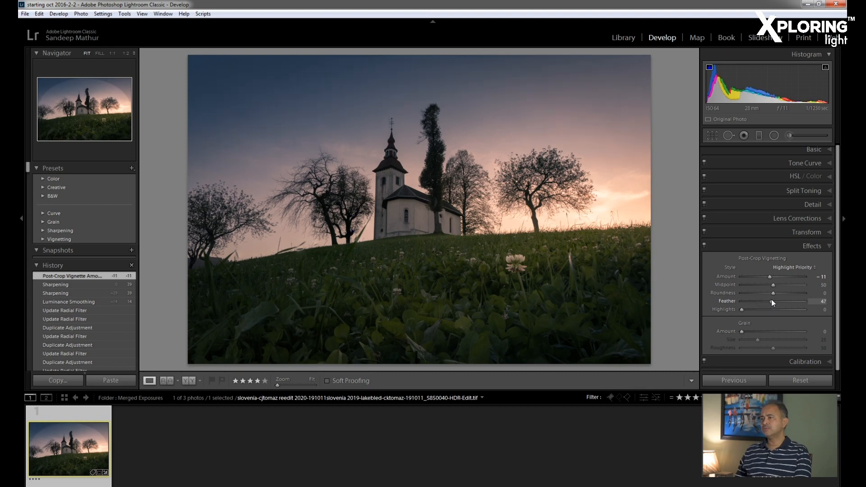
pyautogui.moveTo(779, 300); pyautogui.dragTo(776, 302)
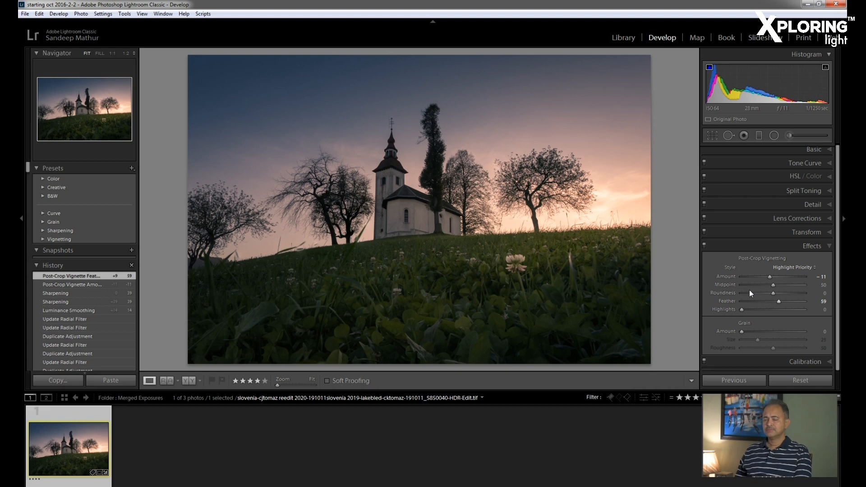
# Step: Raise the global contrast and clarity slightly in the basic adjustments
pyautogui.scroll(1, 838, 300)
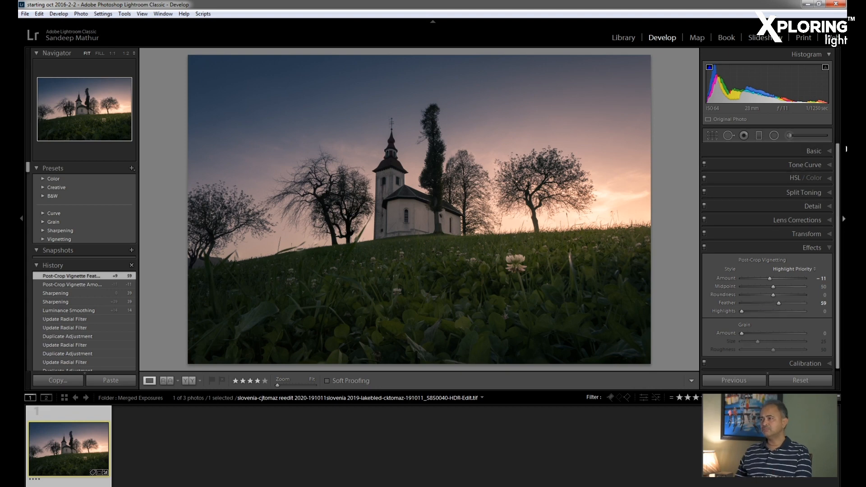
pyautogui.click(830, 150)
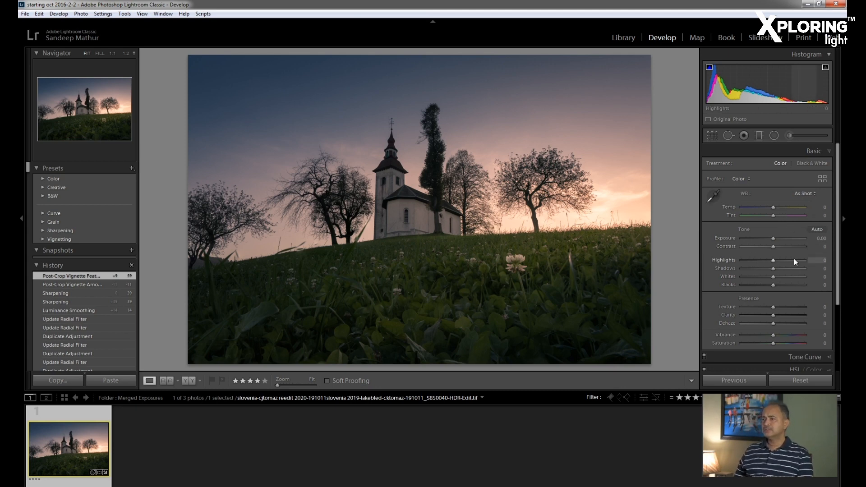
pyautogui.moveTo(773, 247); pyautogui.dragTo(781, 251)
pyautogui.moveTo(774, 316); pyautogui.dragTo(779, 319)
# Step: Hide all panels and compare the finished photo with its unedited version
pyautogui.hotkey('shift', 'Tab')
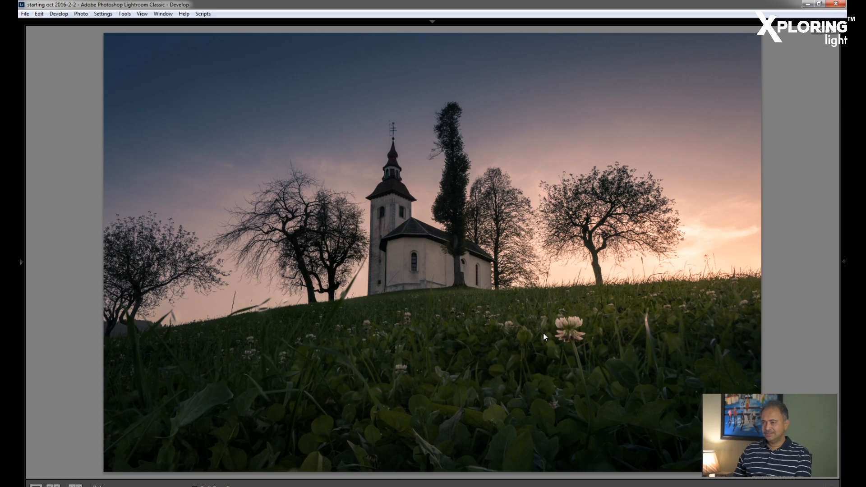
pyautogui.press('\\')
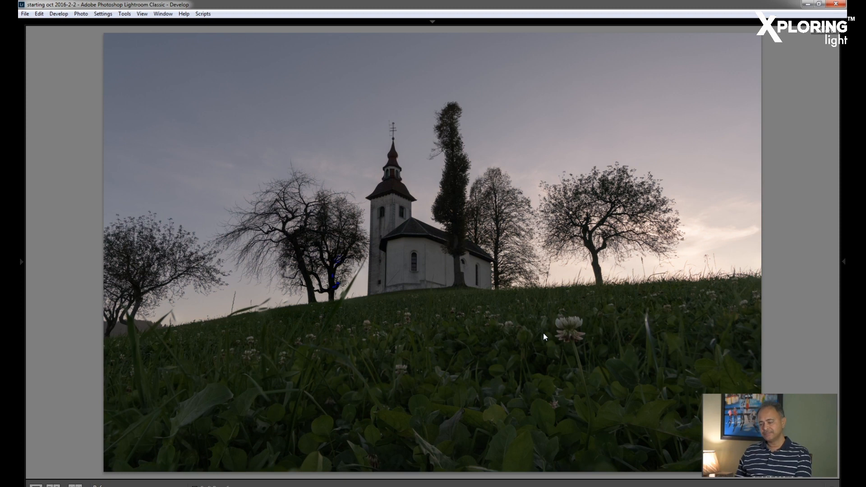
pyautogui.press('\\')
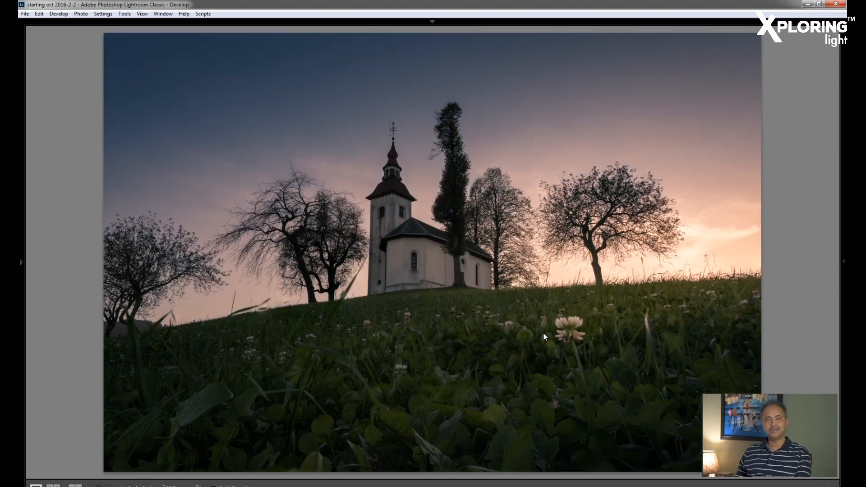